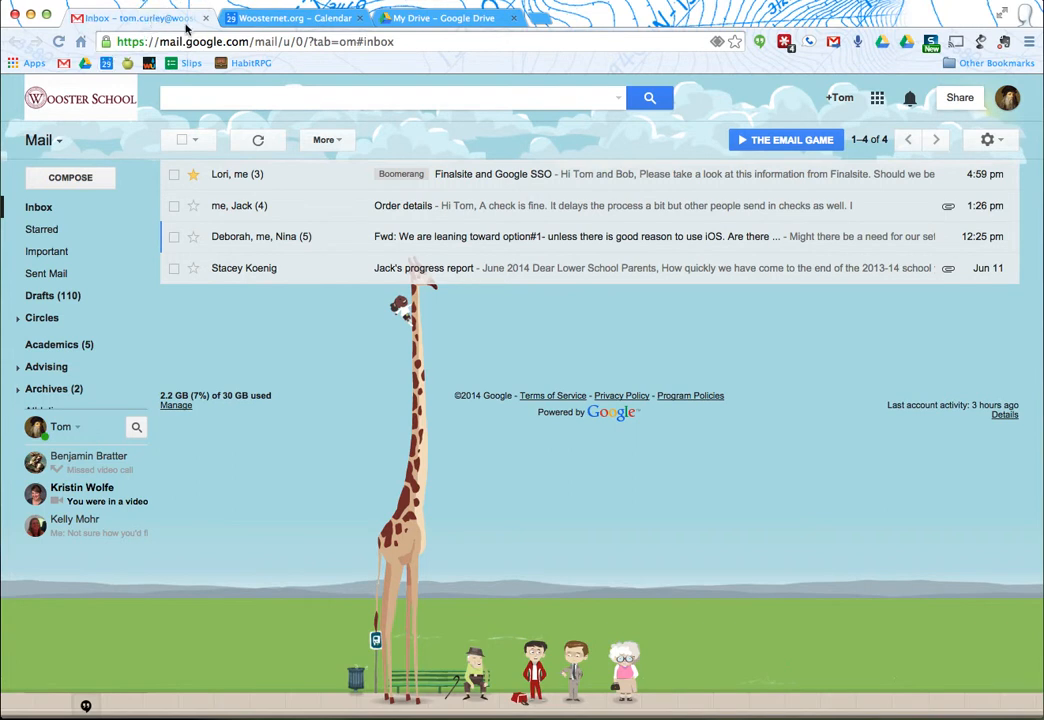
# Look through the open Mail, Calendar and Drive pages and return to the mail inbox
pyautogui.click(278, 20)
pyautogui.click(130, 19)
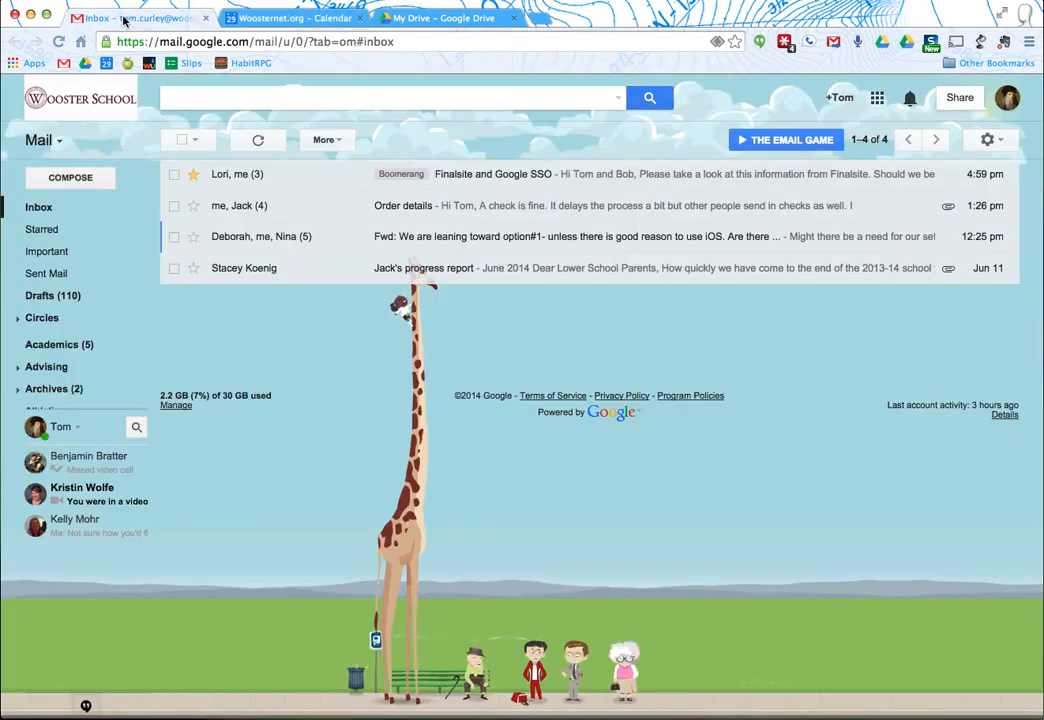
pyautogui.click(299, 20)
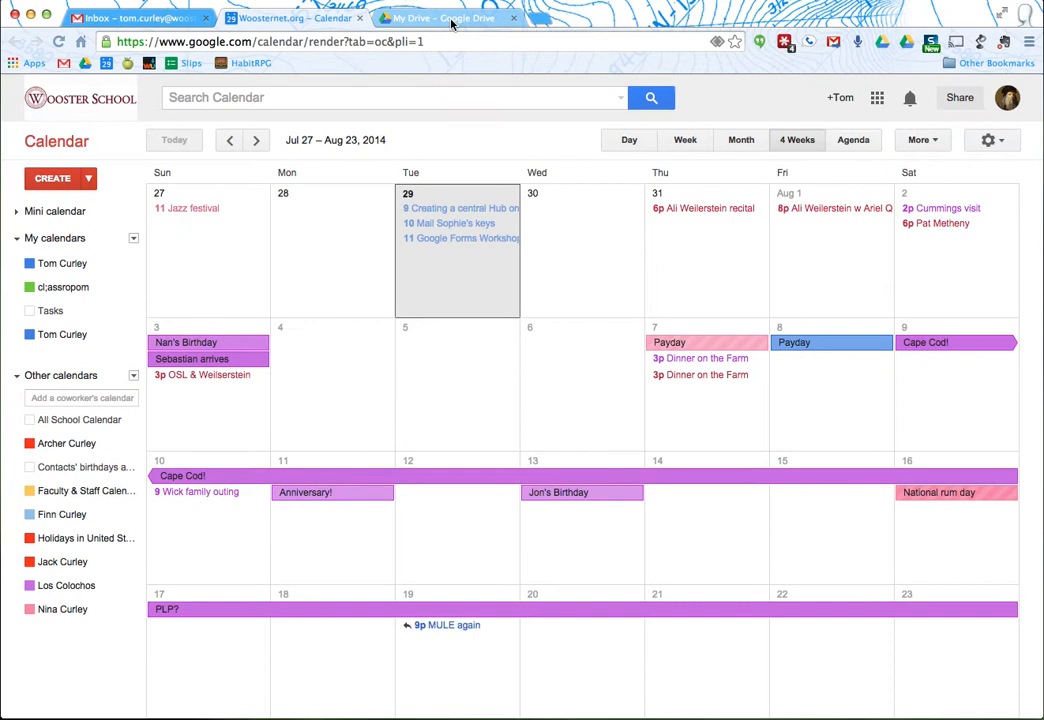
pyautogui.click(450, 22)
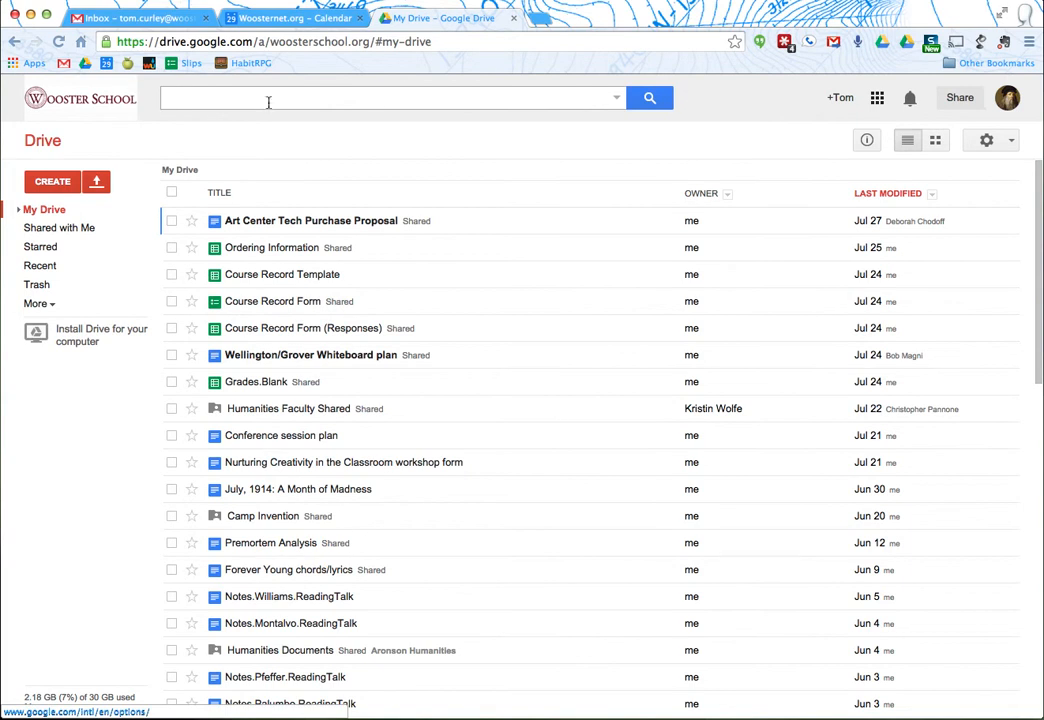
pyautogui.click(268, 19)
pyautogui.click(152, 20)
pyautogui.click(303, 19)
pyautogui.click(424, 19)
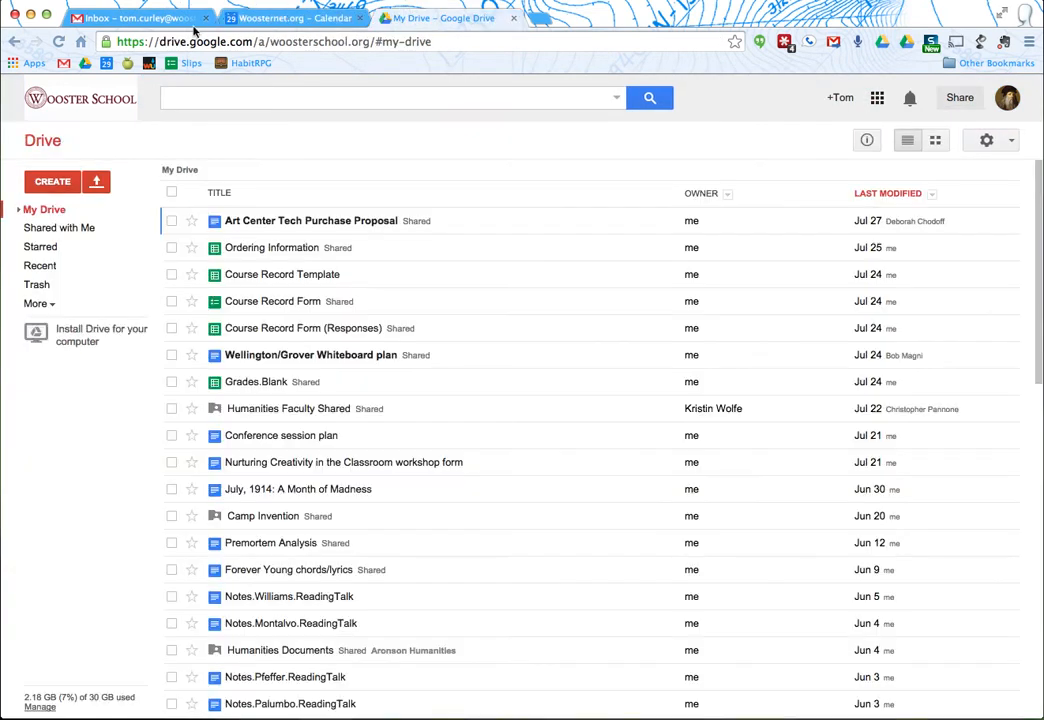
pyautogui.click(135, 18)
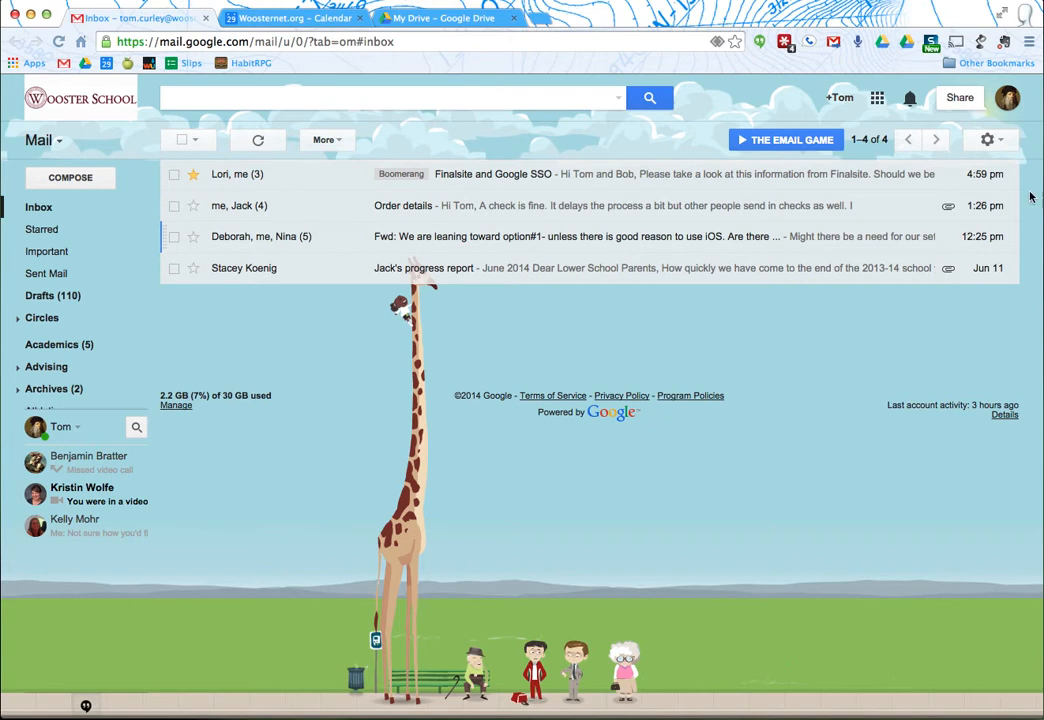
# Look over the available Google apps, including the additional ones, and open Google Sites
pyautogui.click(878, 99)
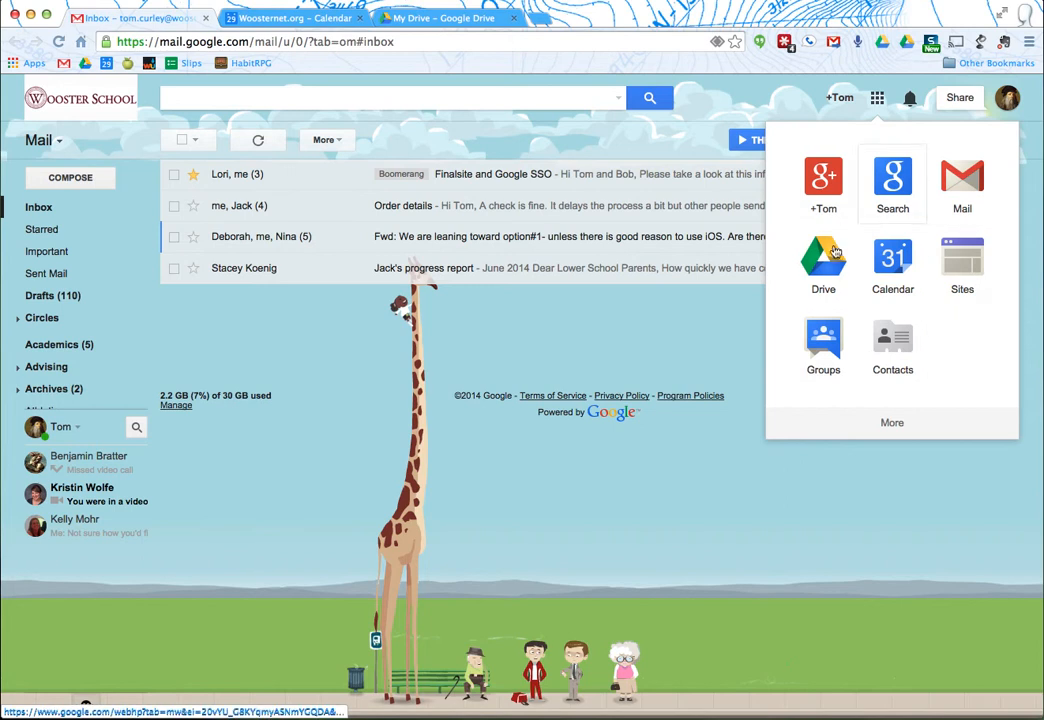
pyautogui.click(891, 424)
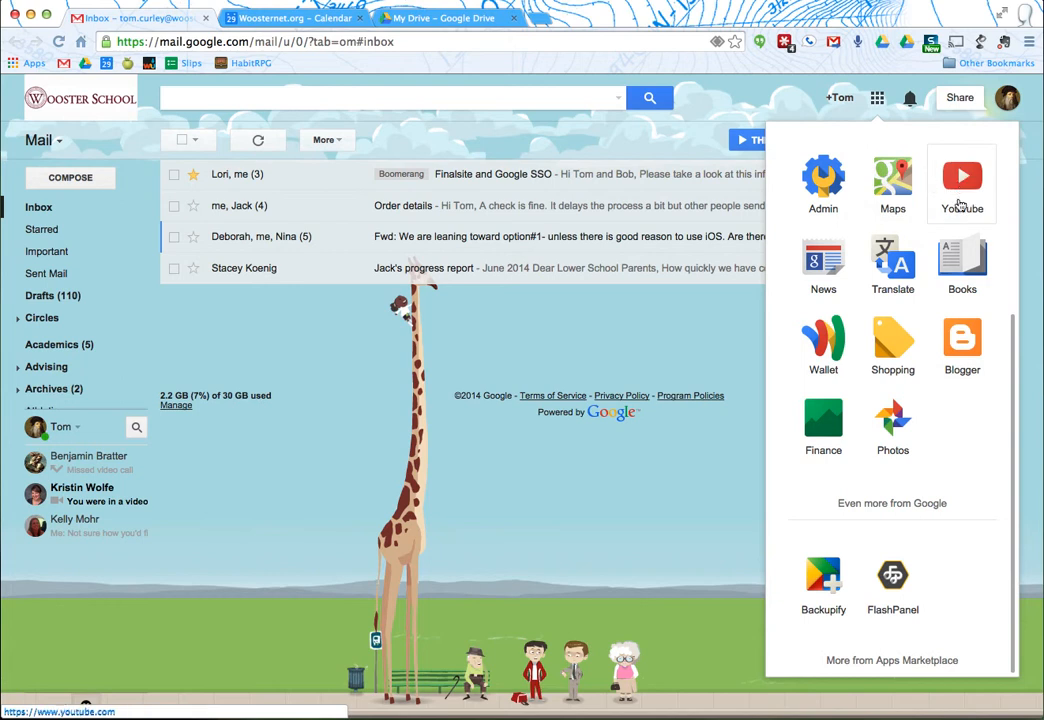
pyautogui.scroll(3, 960, 205)
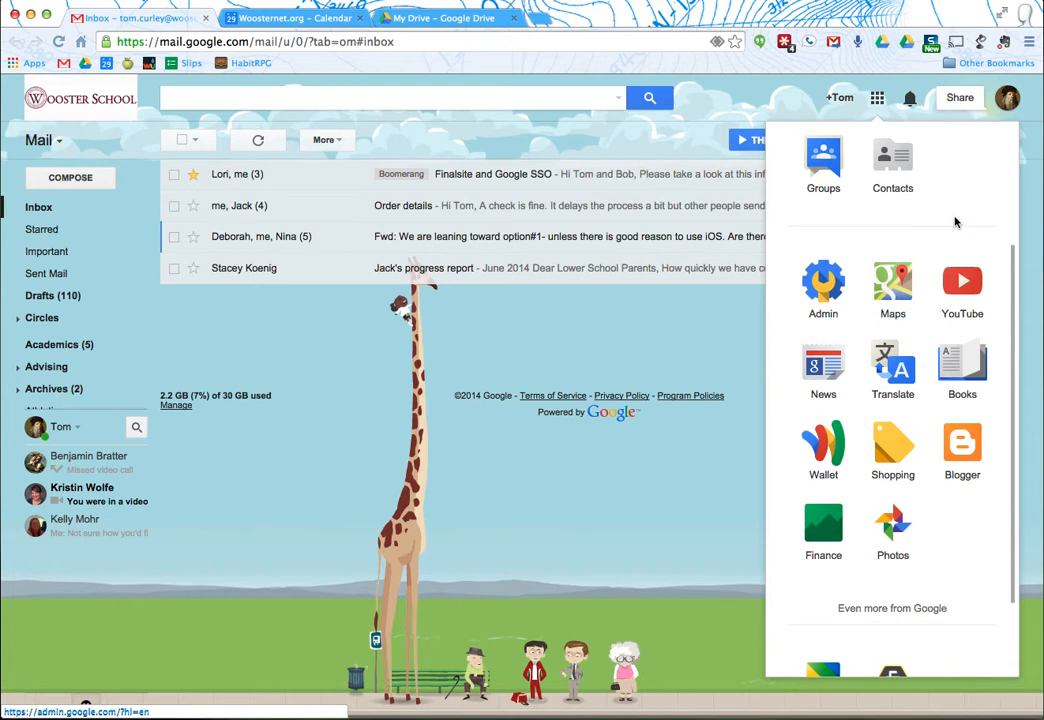
pyautogui.scroll(5, 940, 250)
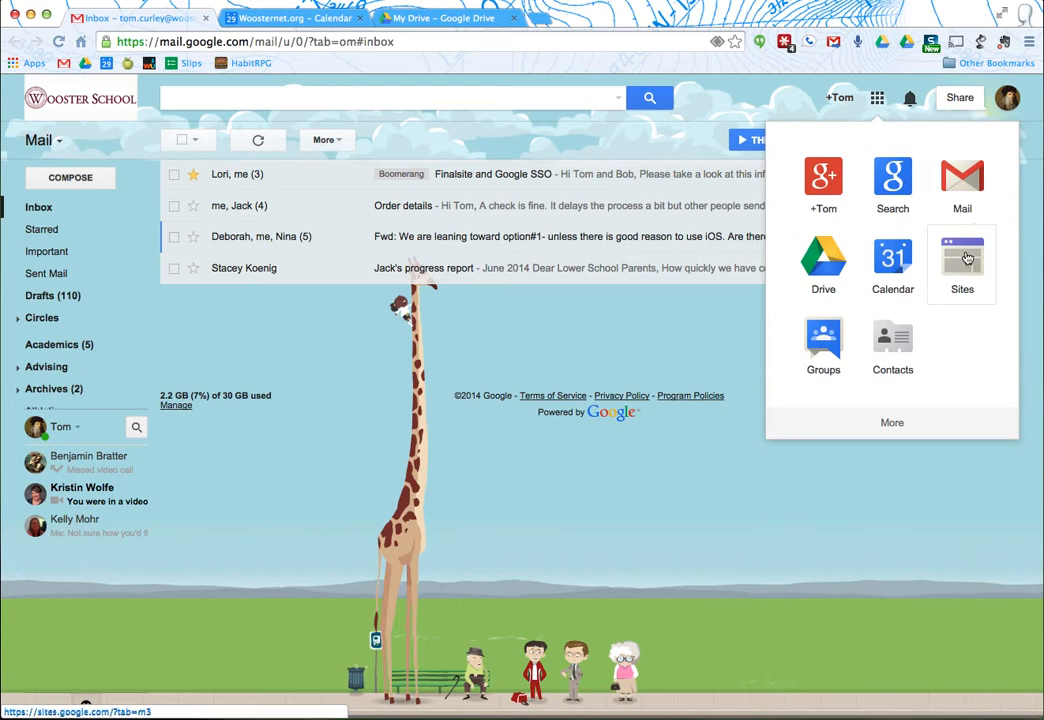
pyautogui.click(963, 260)
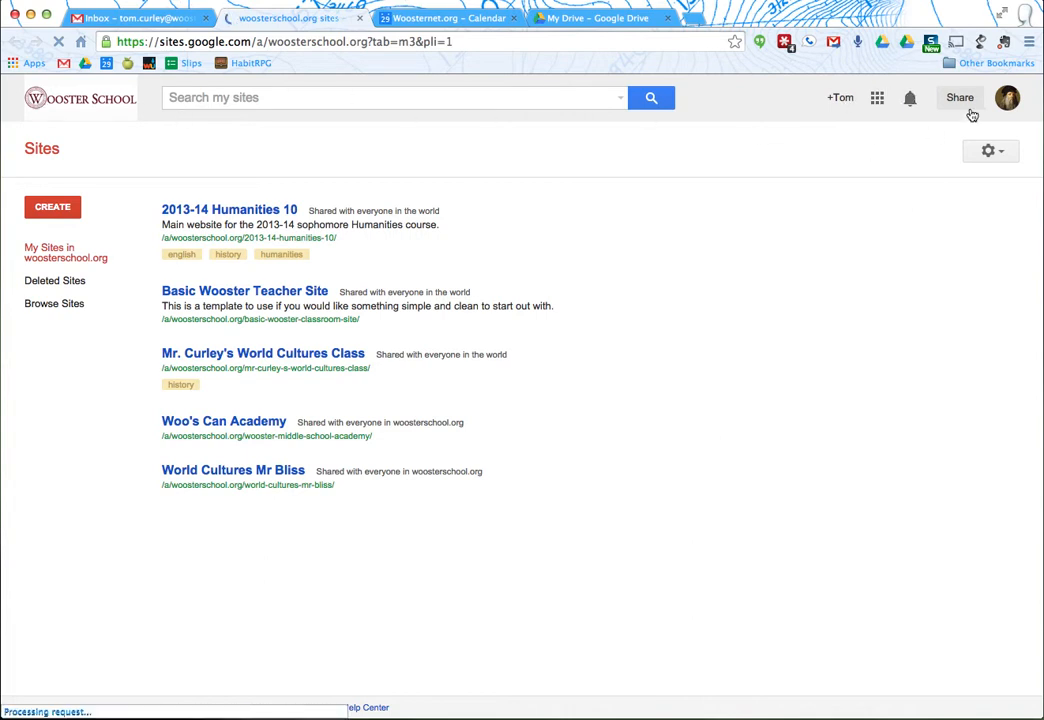
pyautogui.click(878, 104)
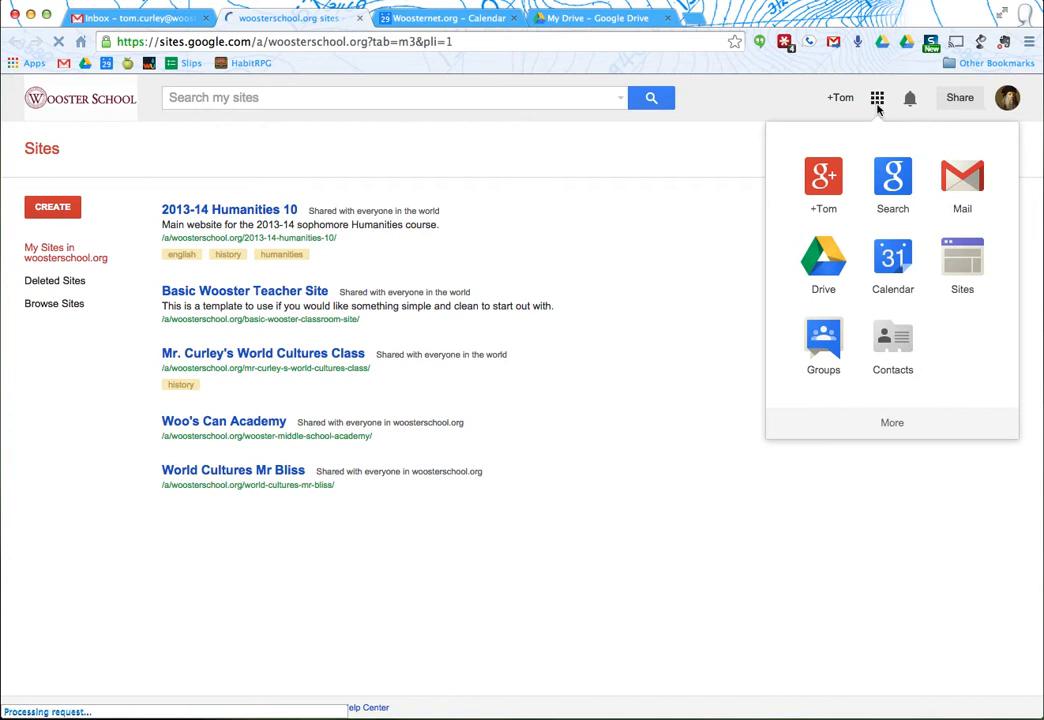
pyautogui.click(715, 100)
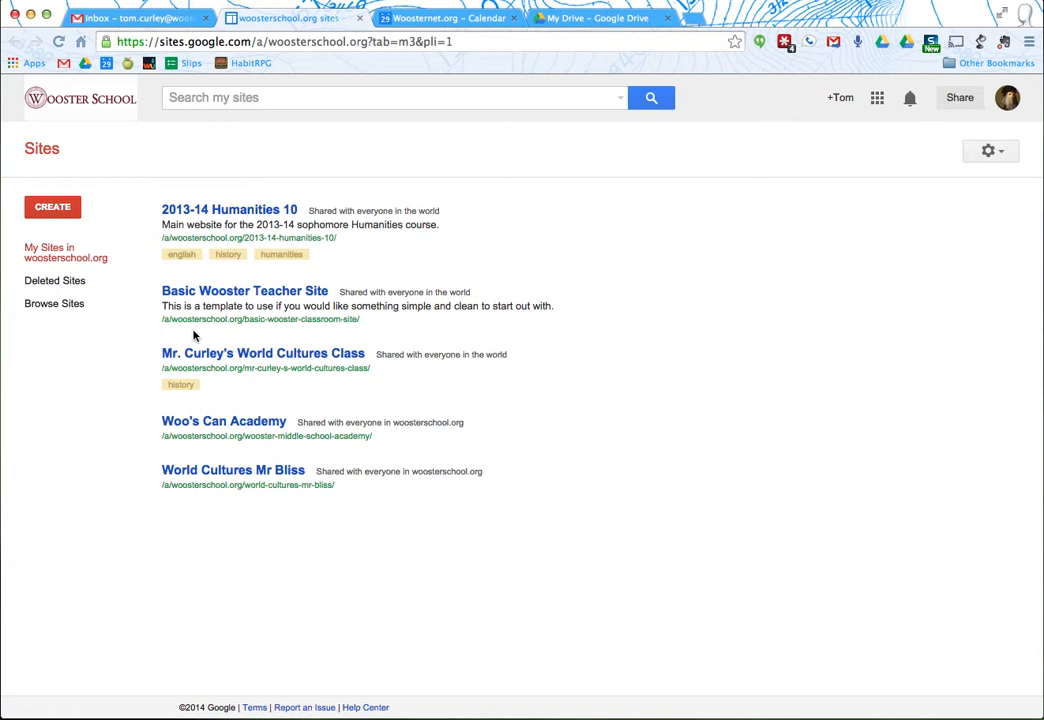
pyautogui.moveTo(385, 322); pyautogui.dragTo(163, 289)
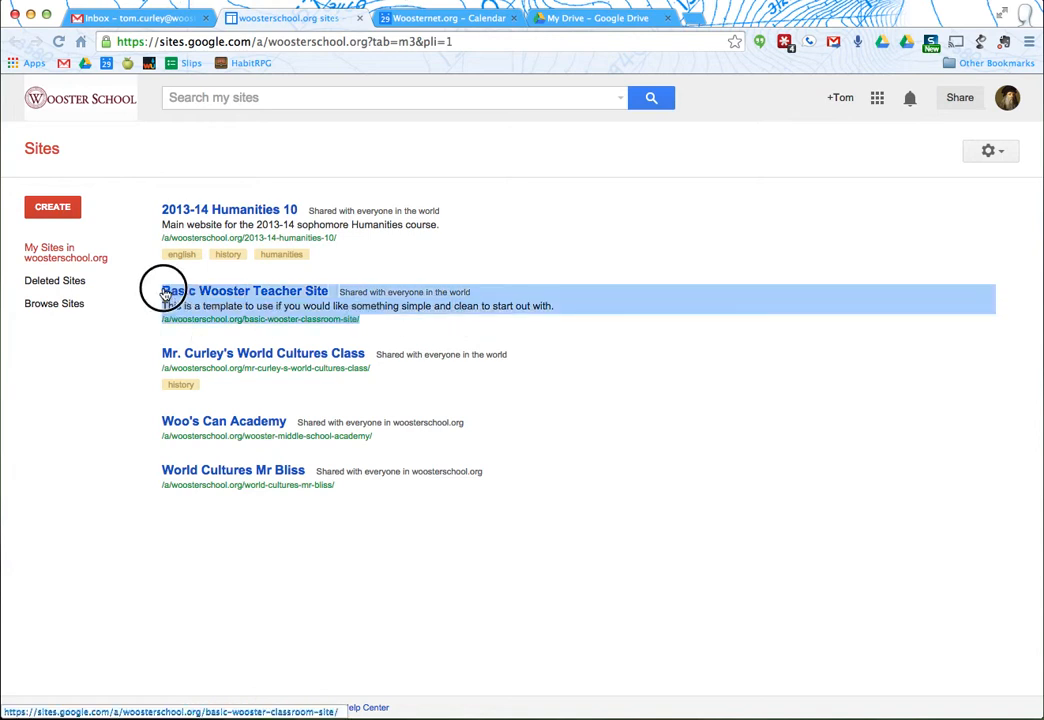
pyautogui.click(398, 314)
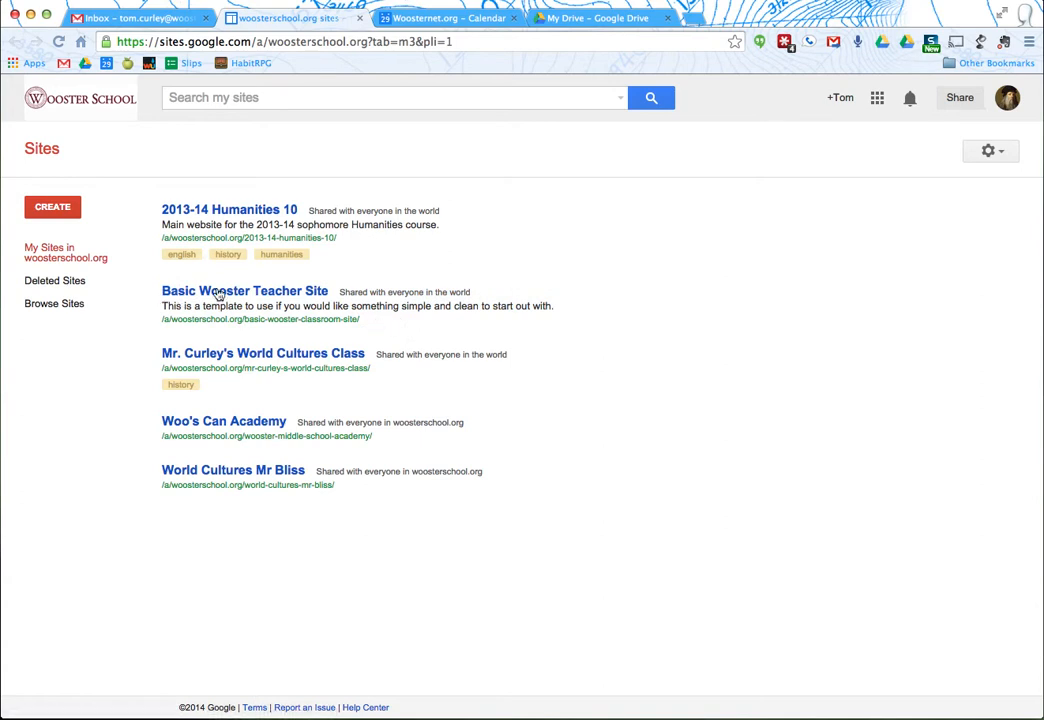
# Start a new site based on the school's Basic Wooster Teacher Site template from the template gallery
pyautogui.click(63, 210)
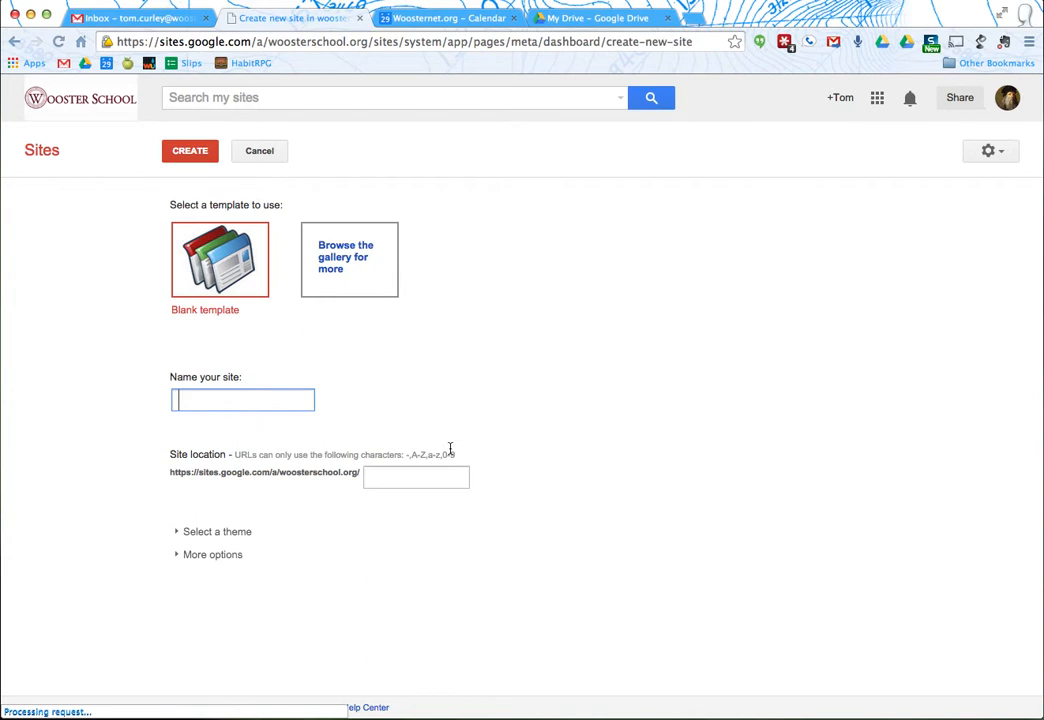
pyautogui.click(337, 256)
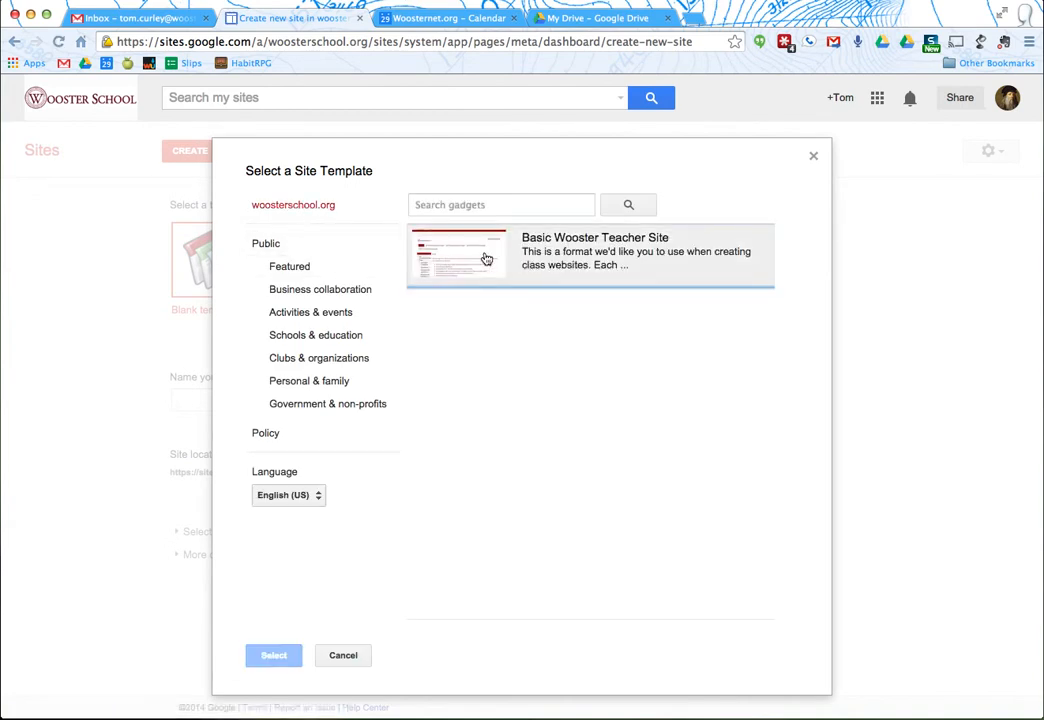
pyautogui.click(590, 255)
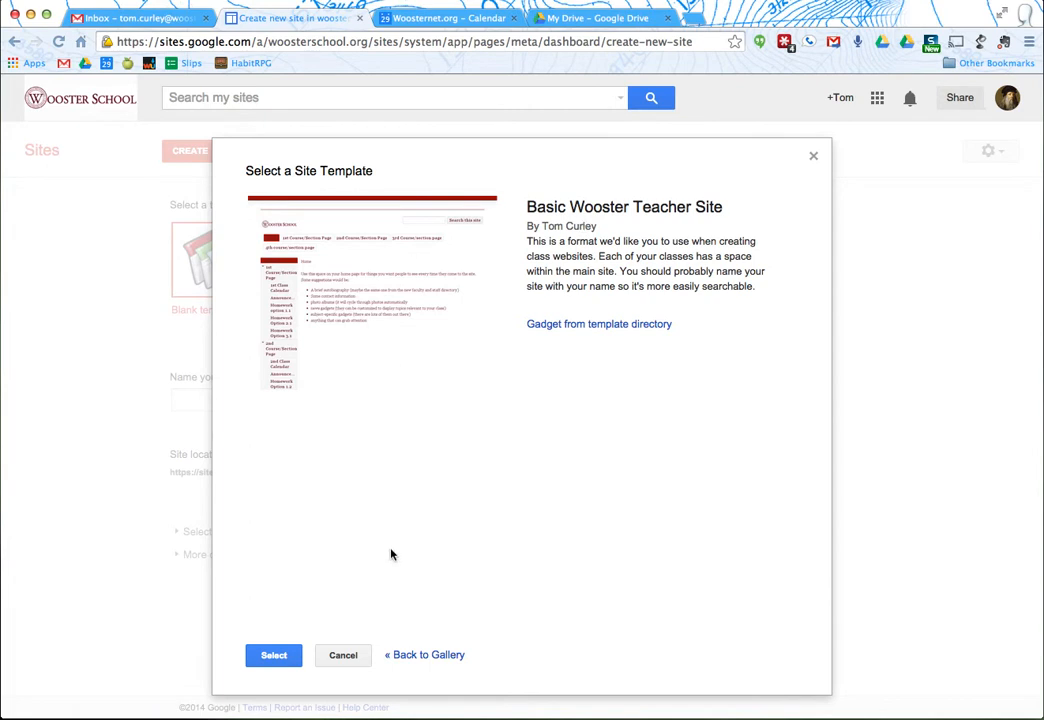
pyautogui.click(268, 657)
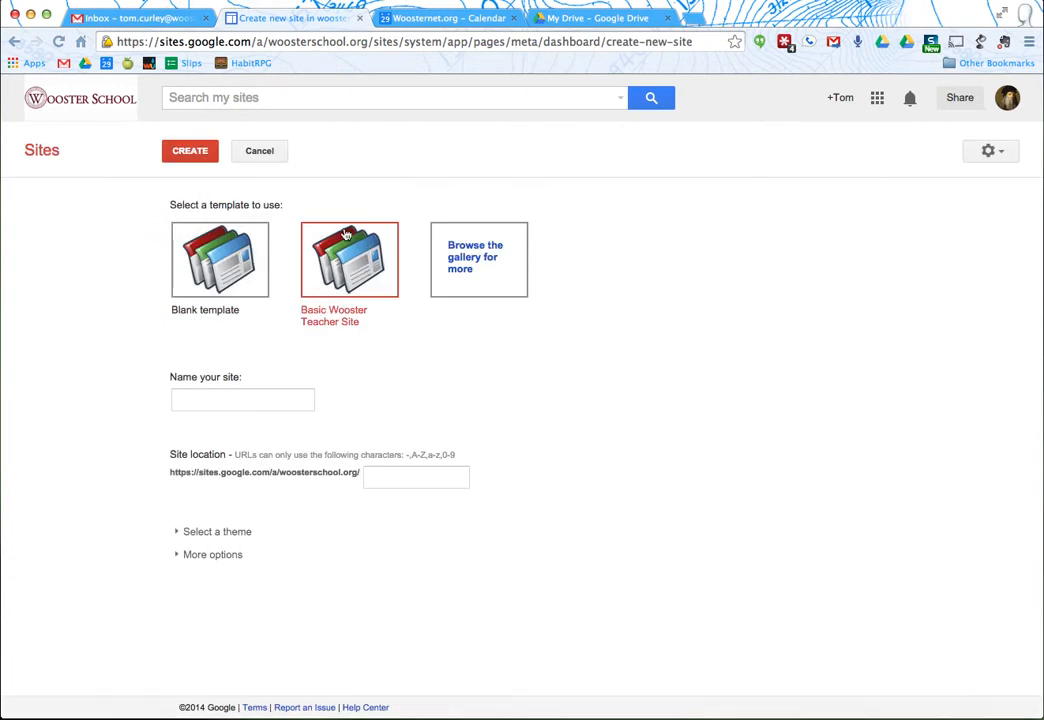
pyautogui.click(233, 403)
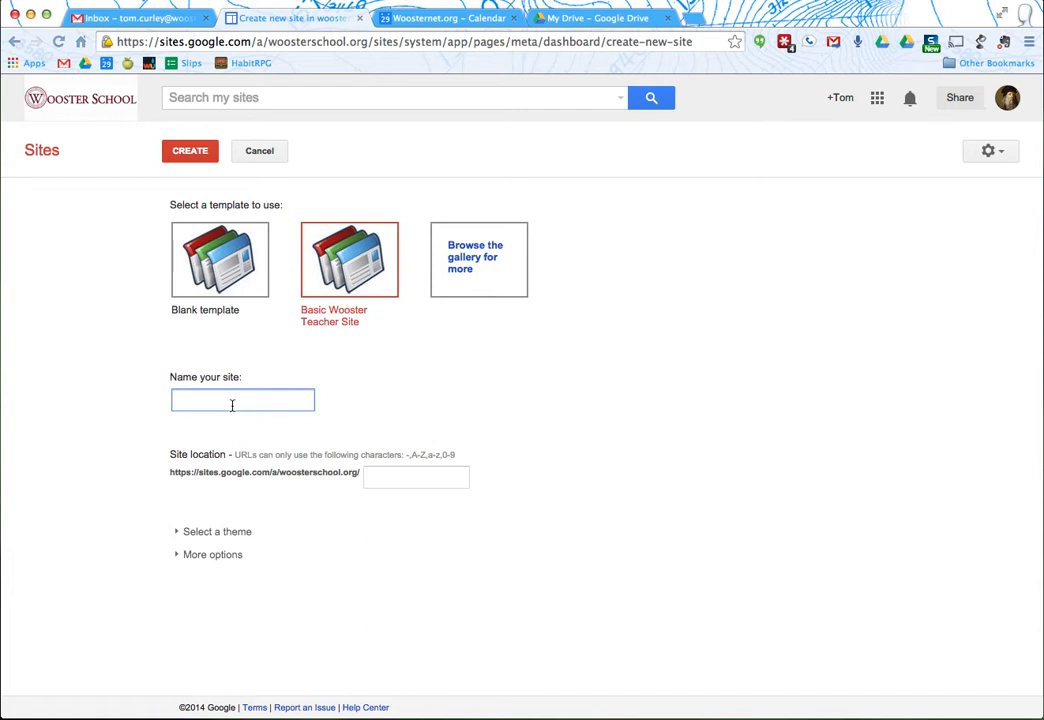
pyautogui.write('Kce.r E.m')
pyautogui.press('BackSpace')
pyautogui.press('BackSpace')
pyautogui.press('BackSpace')
pyautogui.press('BackSpace')
pyautogui.press('BackSpace')
pyautogui.press('BackSpace')
pyautogui.press('BackSpace')
pyautogui.press('BackSpace')
pyautogui.press('BackSpace')
# Name the new site "Video Demo" and create it
pyautogui.write('Video Demo')
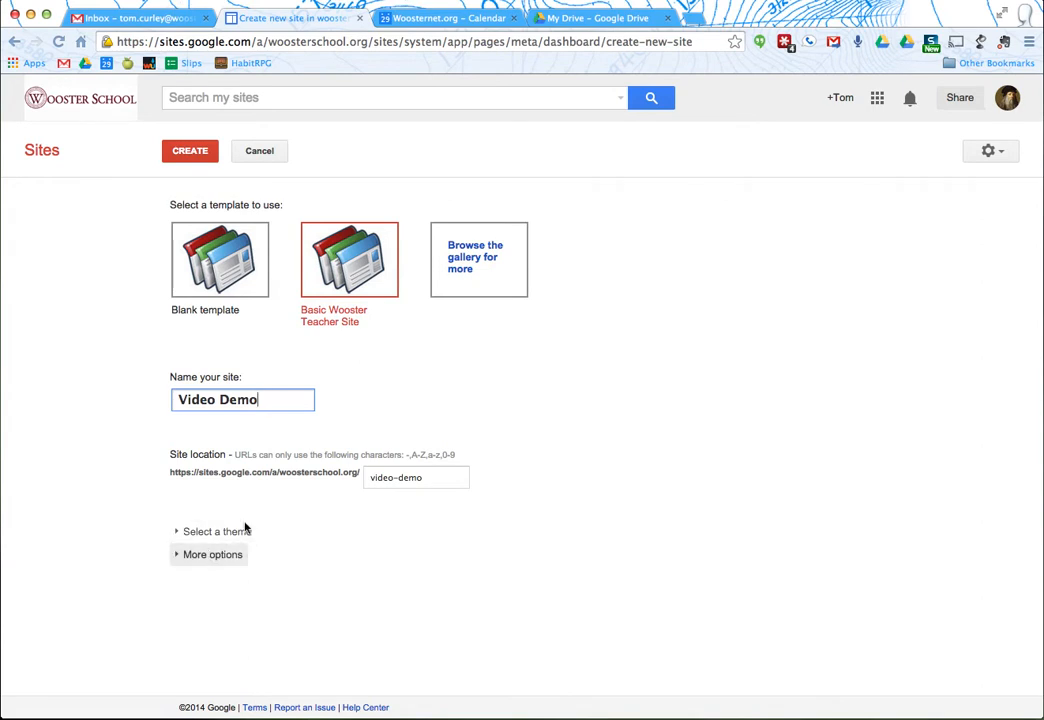
pyautogui.click(190, 152)
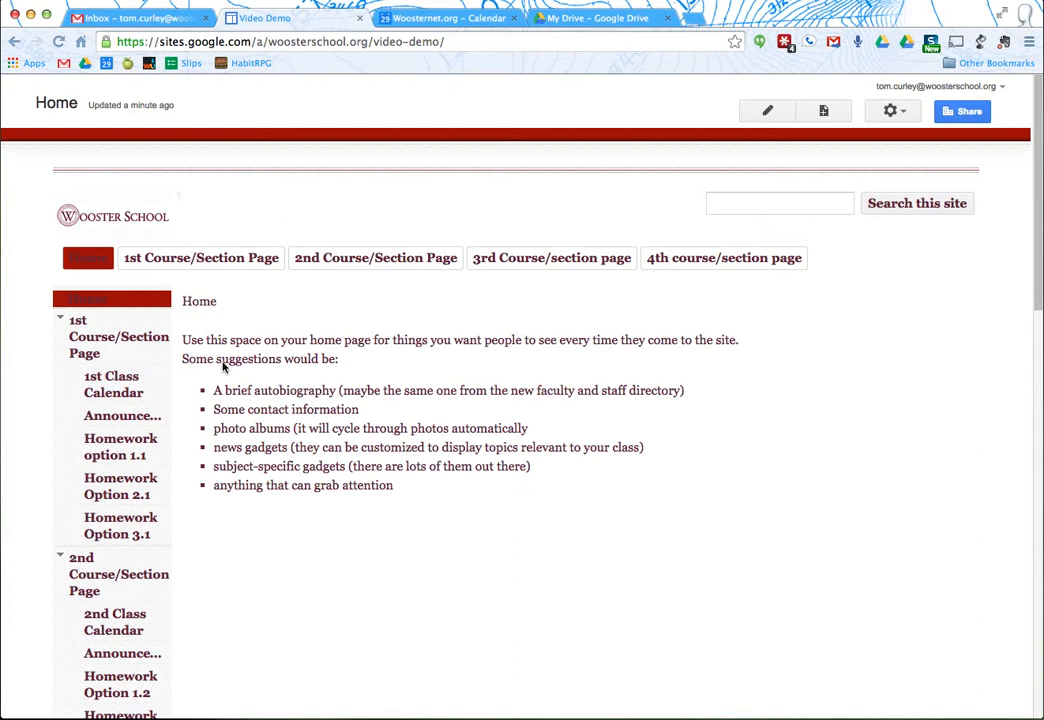
pyautogui.moveTo(183, 340); pyautogui.dragTo(421, 493)
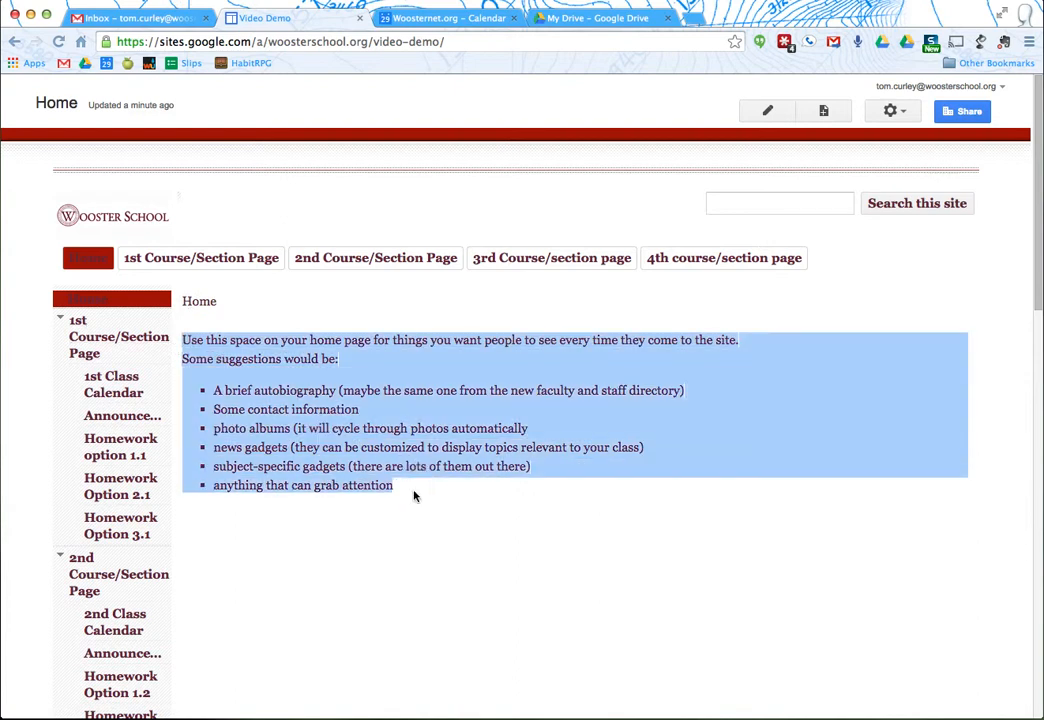
pyautogui.click(415, 494)
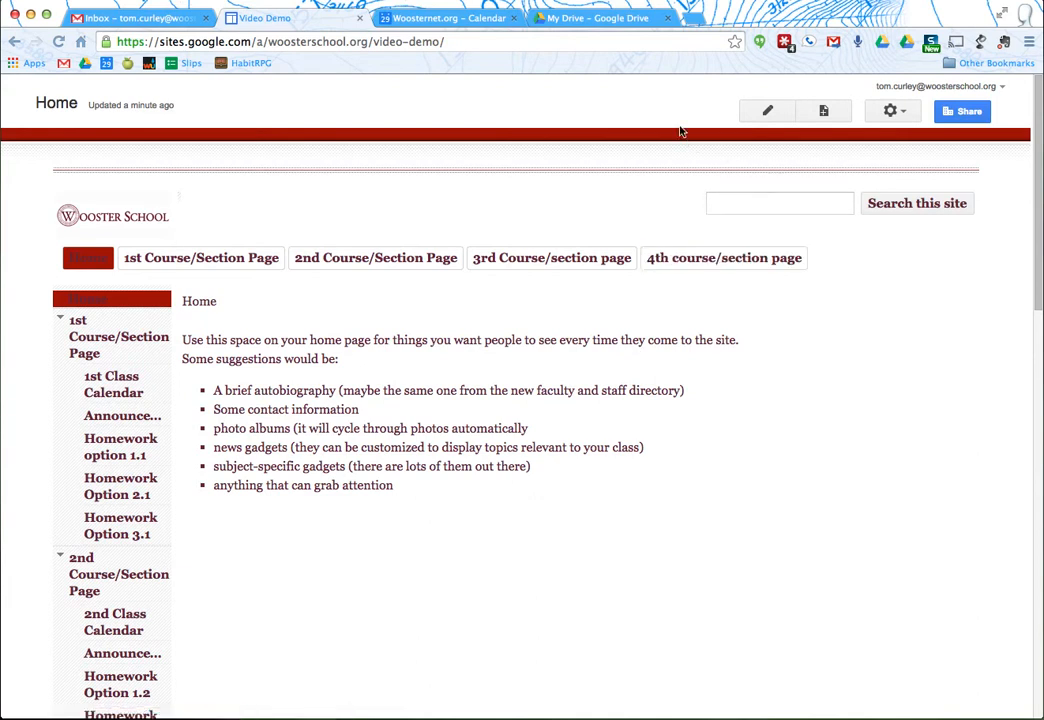
# Edit the home page and replace its title with the teacher's title and surname in possessive form, followed by "Websites"
pyautogui.click(774, 113)
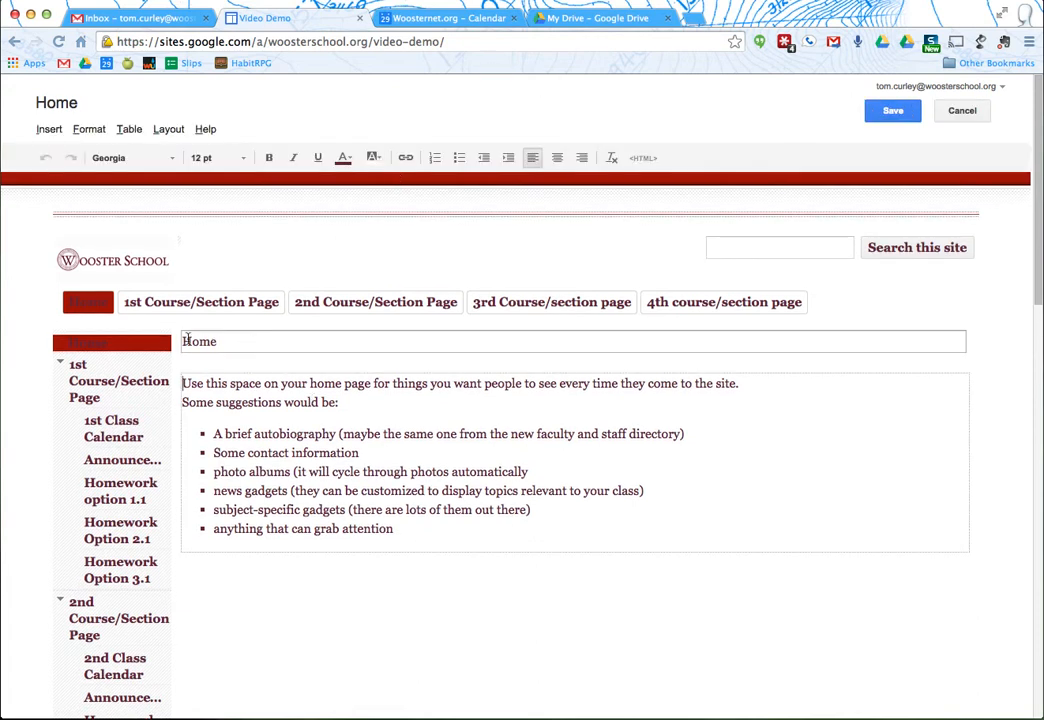
pyautogui.click(240, 343)
pyautogui.moveTo(240, 343); pyautogui.dragTo(162, 343)
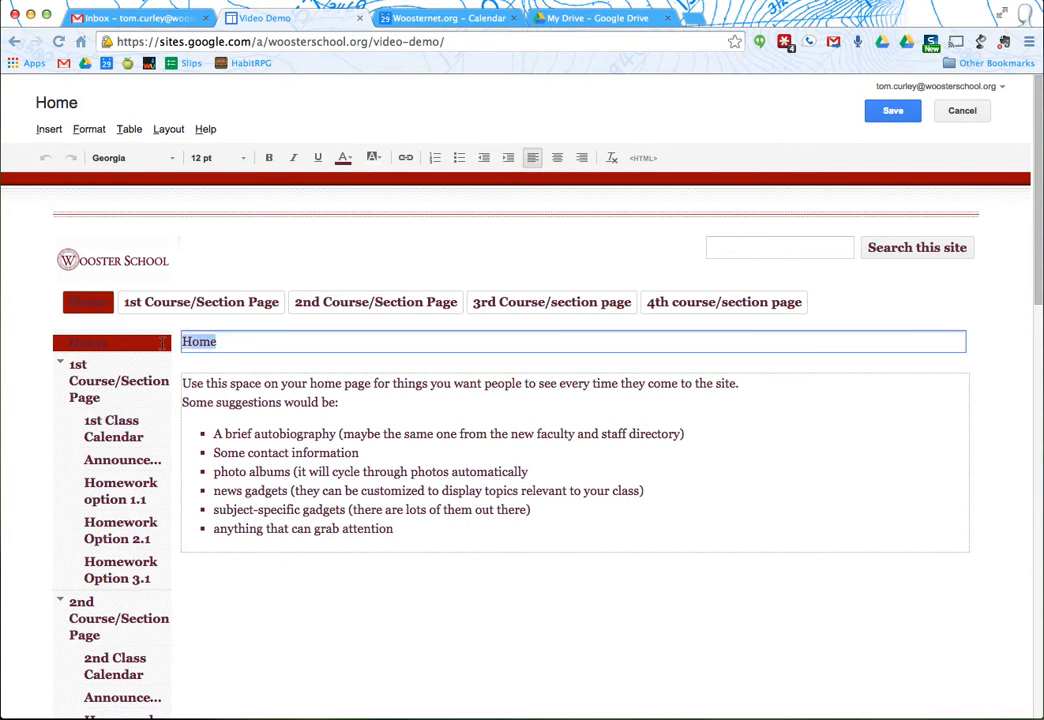
pyautogui.write("Mr. Curley's Websiti")
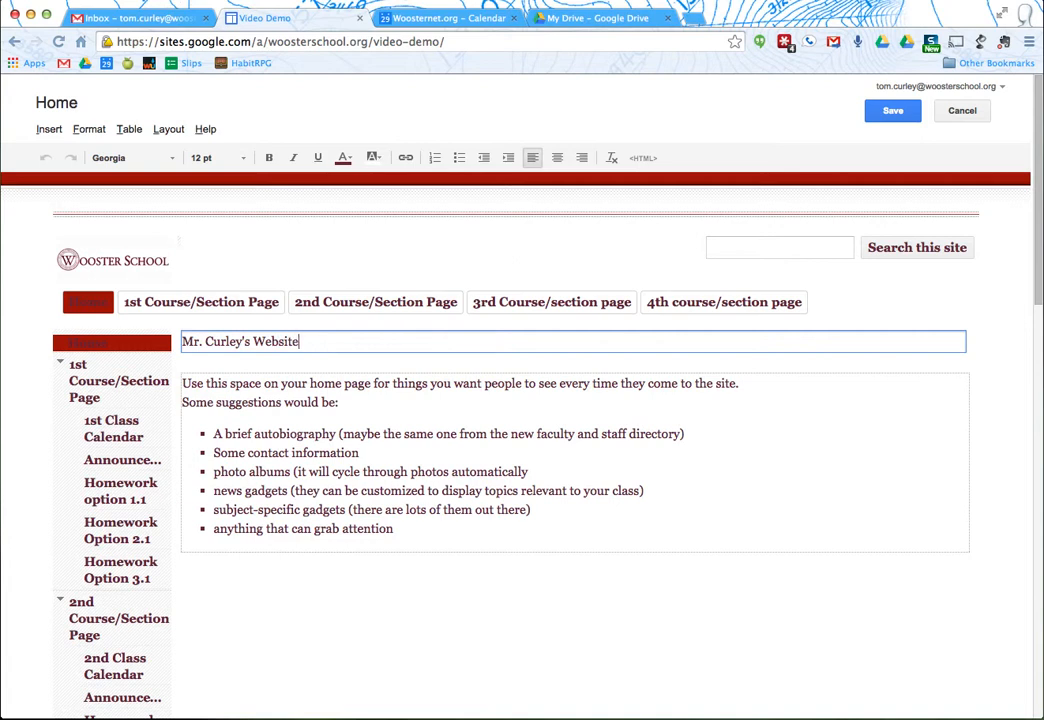
# Delete all the placeholder text and suggestion bullets from the home page body
pyautogui.click(361, 471)
pyautogui.click(401, 532)
pyautogui.moveTo(401, 532); pyautogui.dragTo(156, 378)
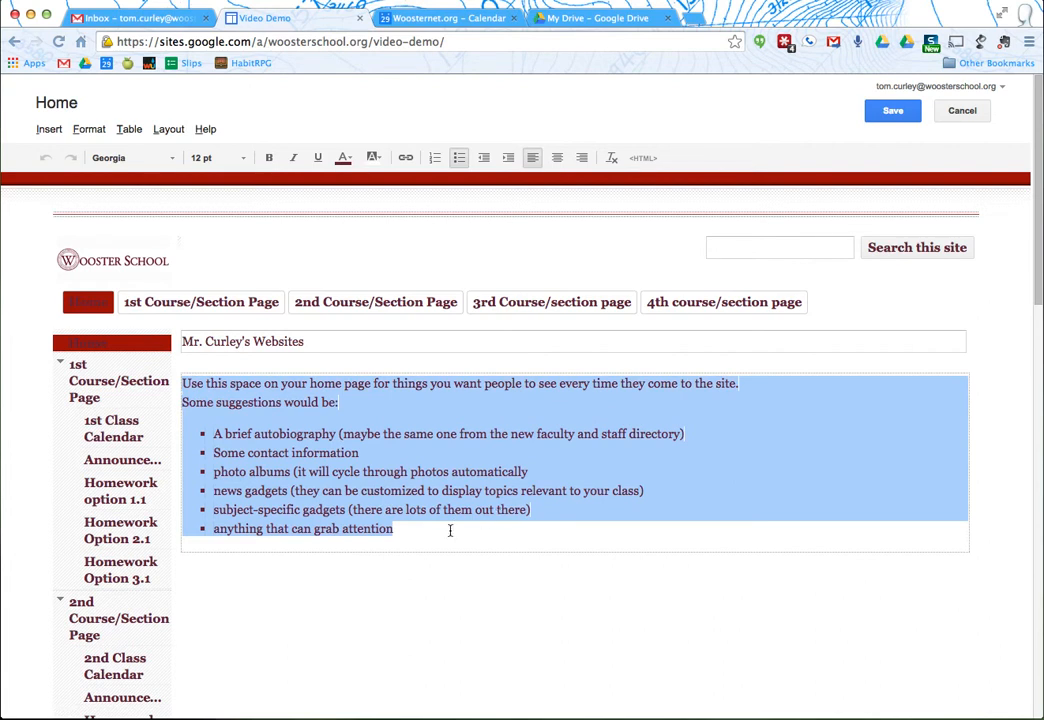
pyautogui.press('Delete')
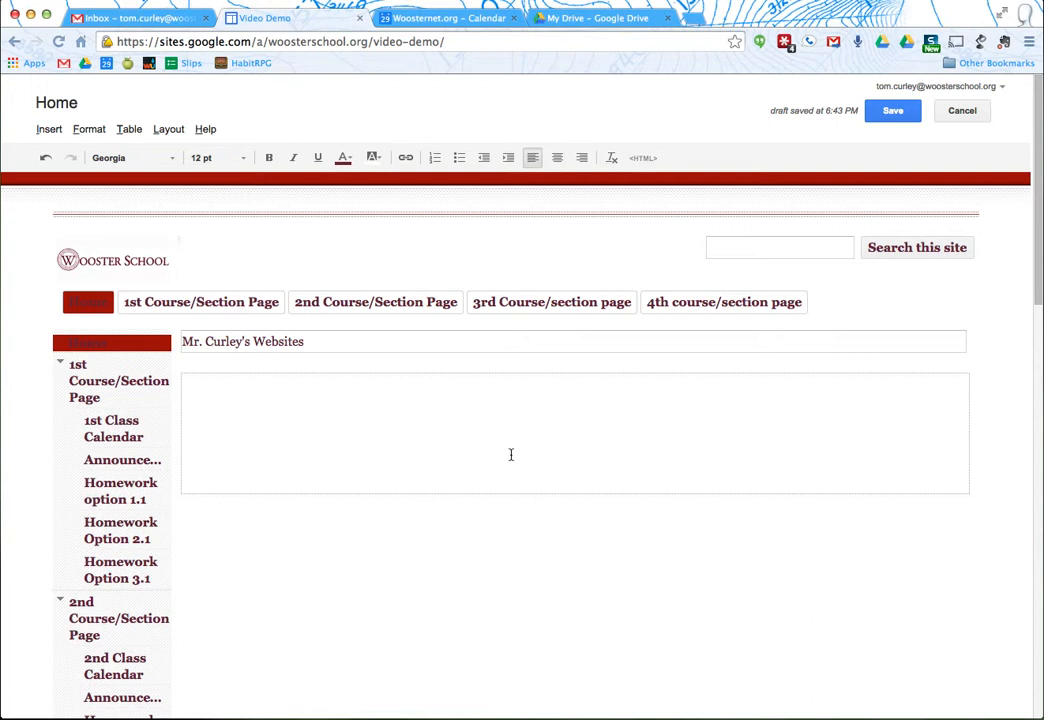
# Choose the News Element gadget from the gadget gallery for insertion into the empty home page body
pyautogui.click(49, 131)
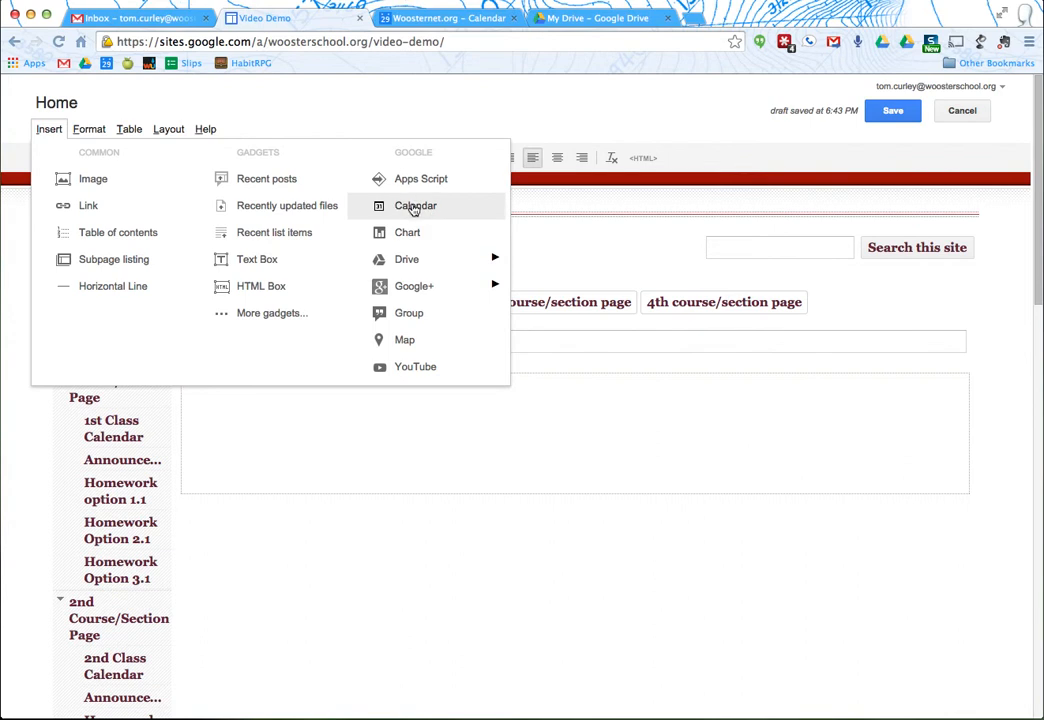
pyautogui.moveTo(412, 272)
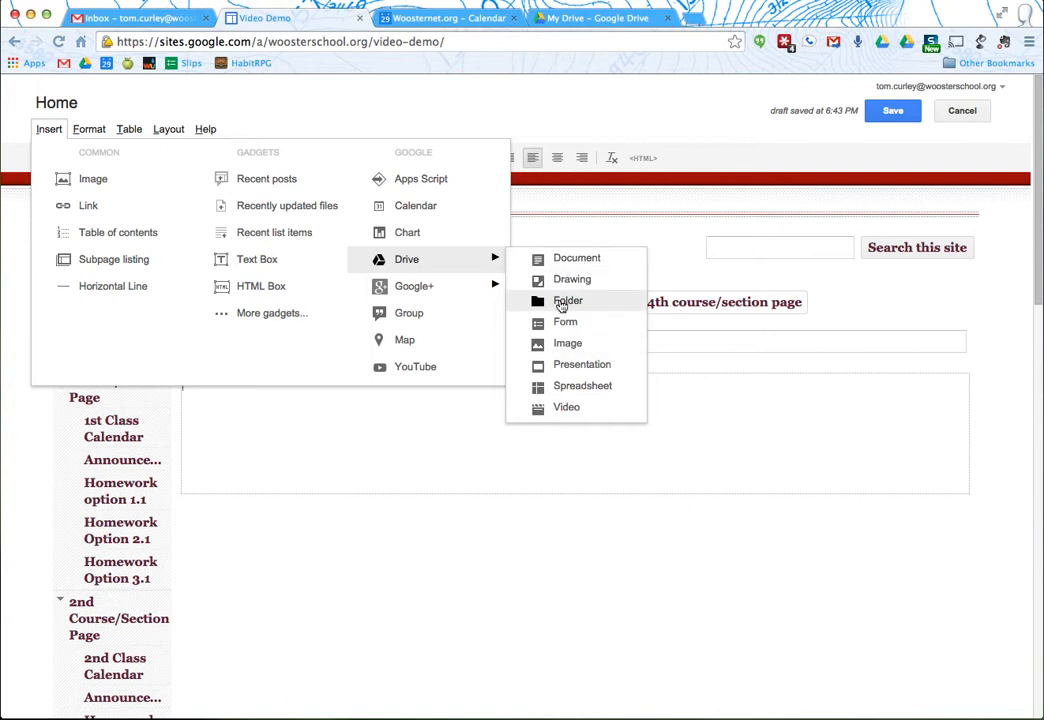
pyautogui.moveTo(450, 287)
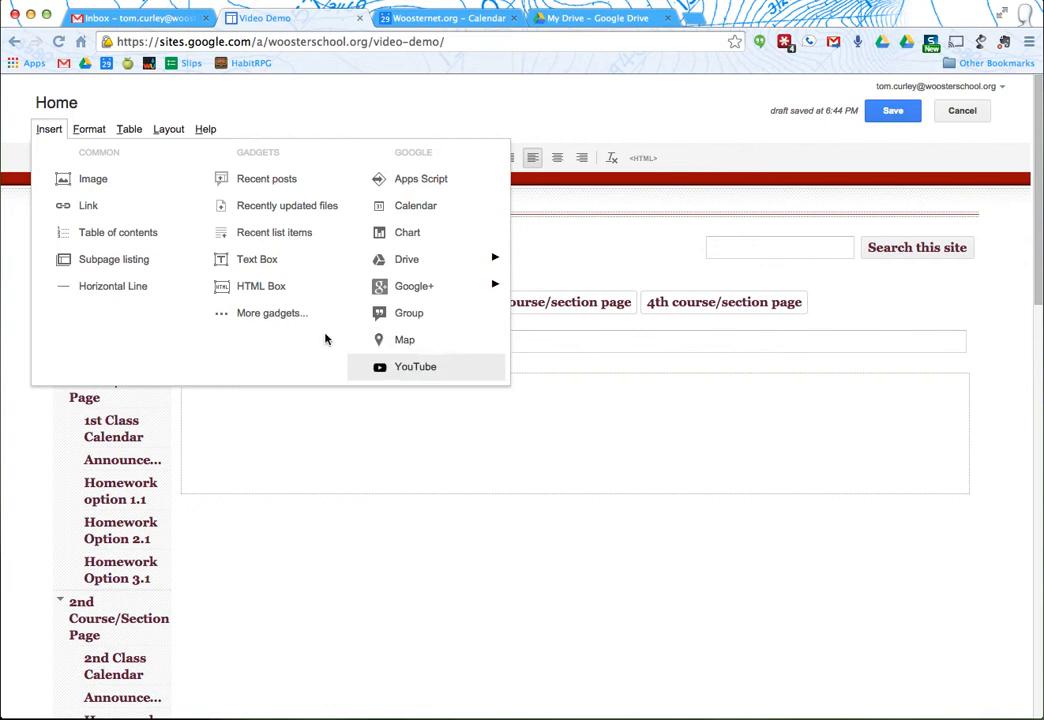
pyautogui.click(270, 315)
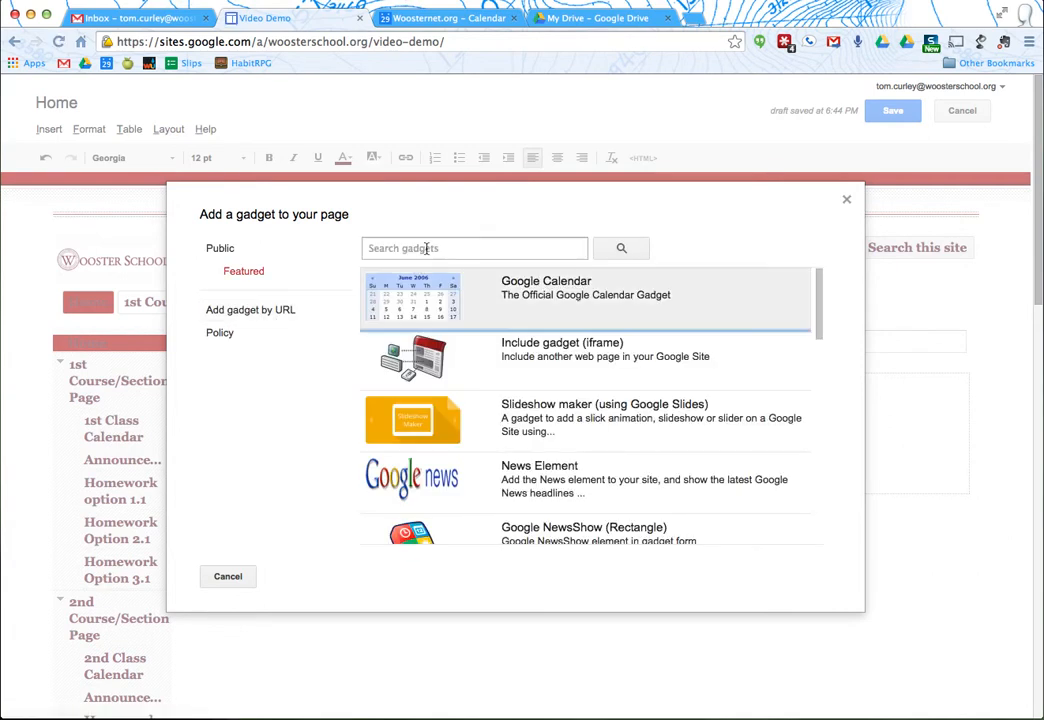
pyautogui.click(548, 481)
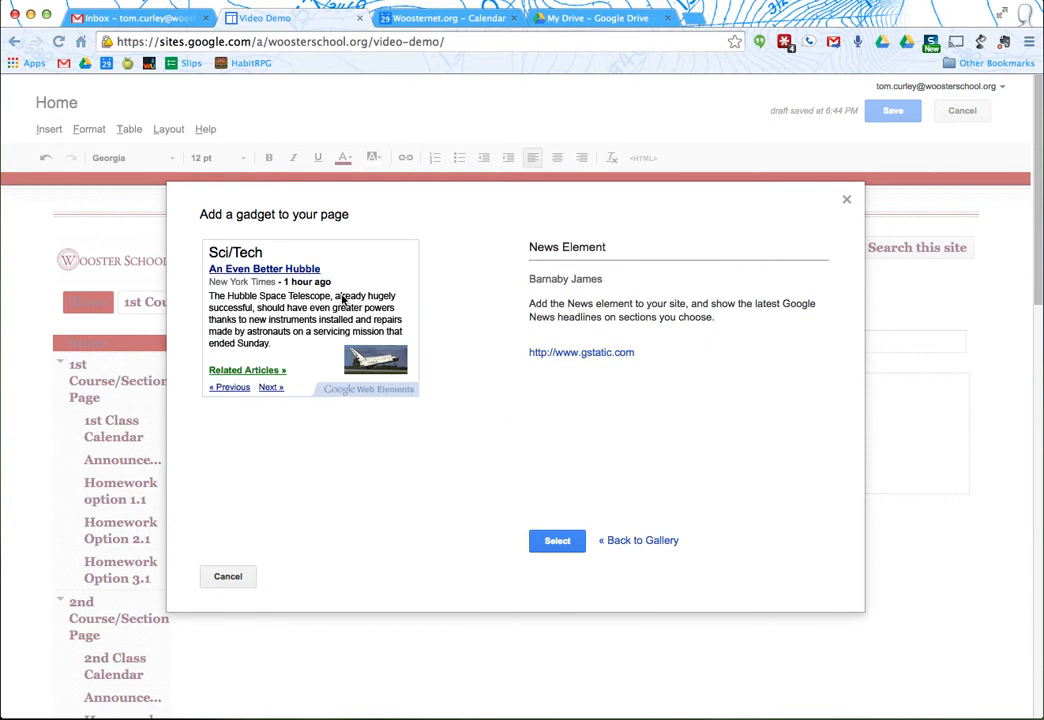
pyautogui.click(566, 545)
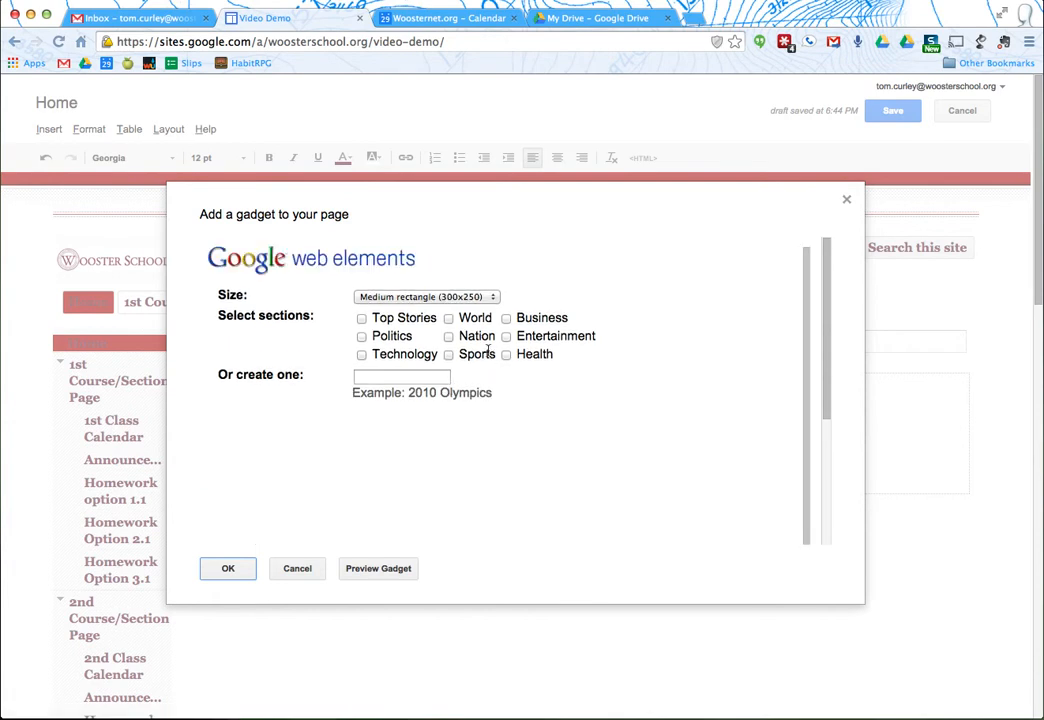
# Configure the news gadget with the Technology and Politics sections in Leaderboard (728x90) size and insert it
pyautogui.click(362, 355)
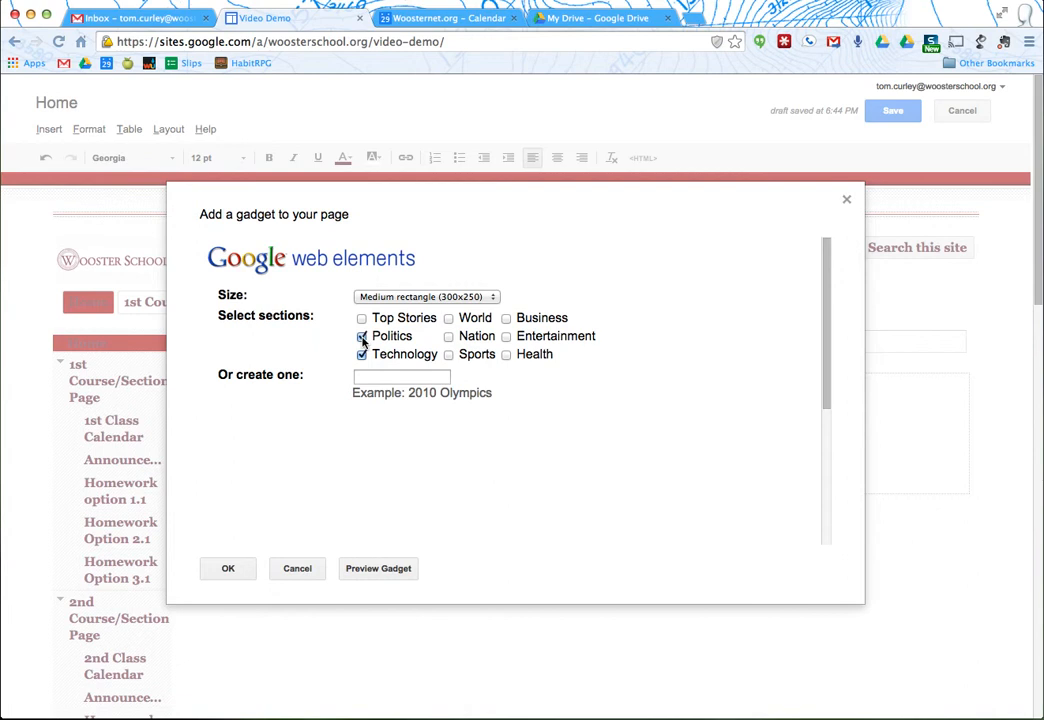
pyautogui.click(489, 299)
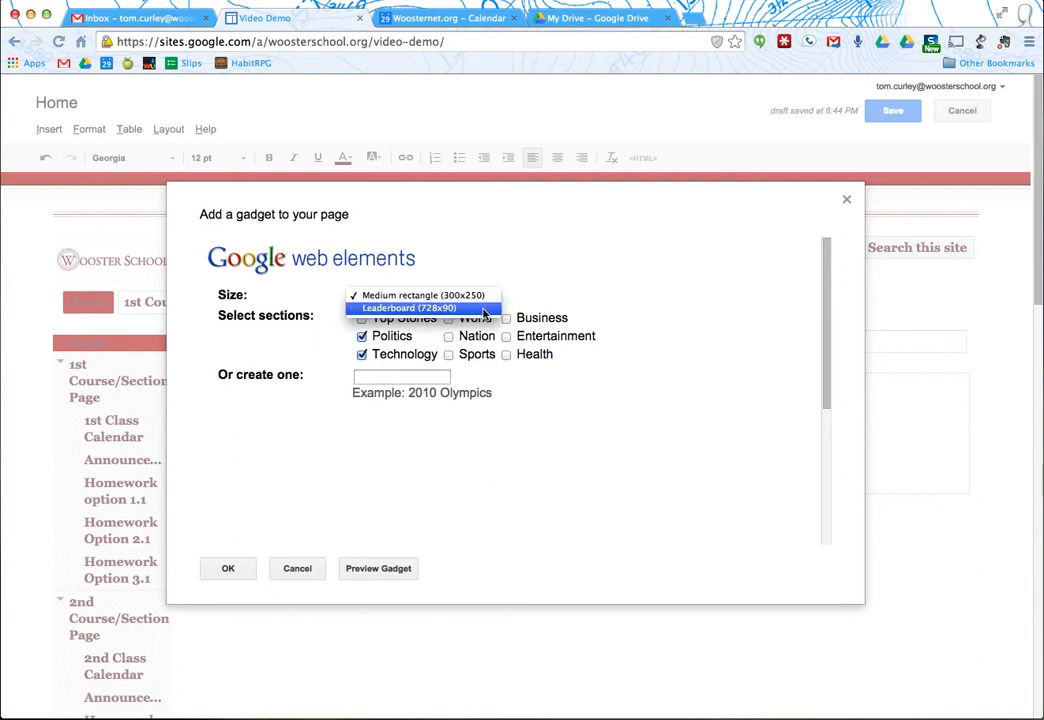
pyautogui.click(484, 310)
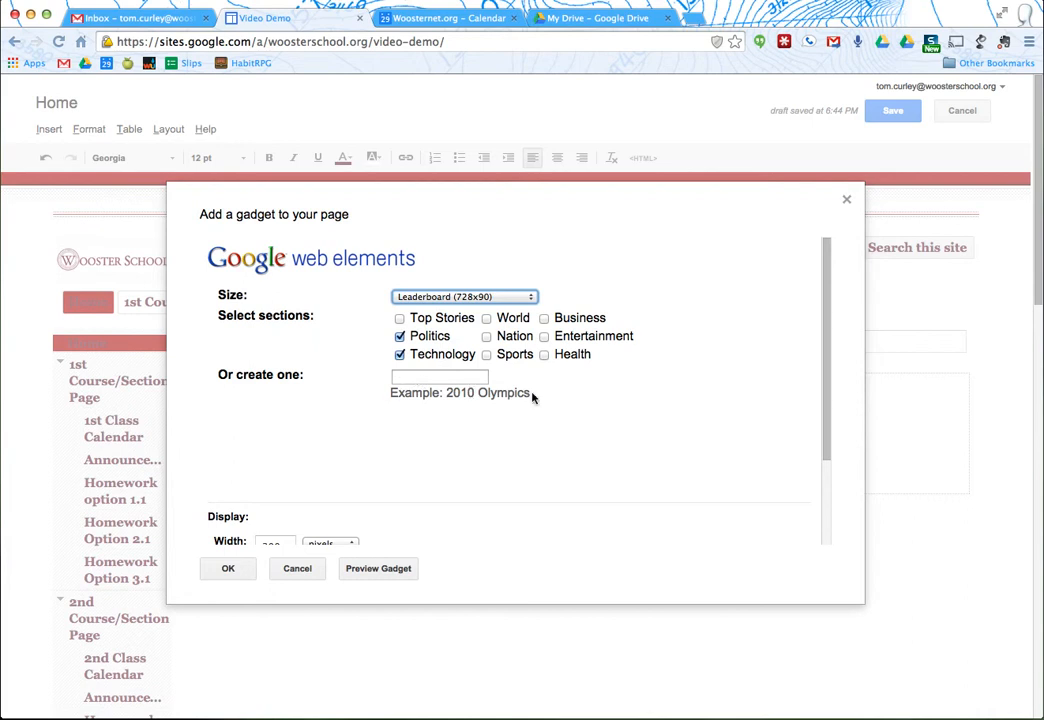
pyautogui.scroll(-2, 472, 392)
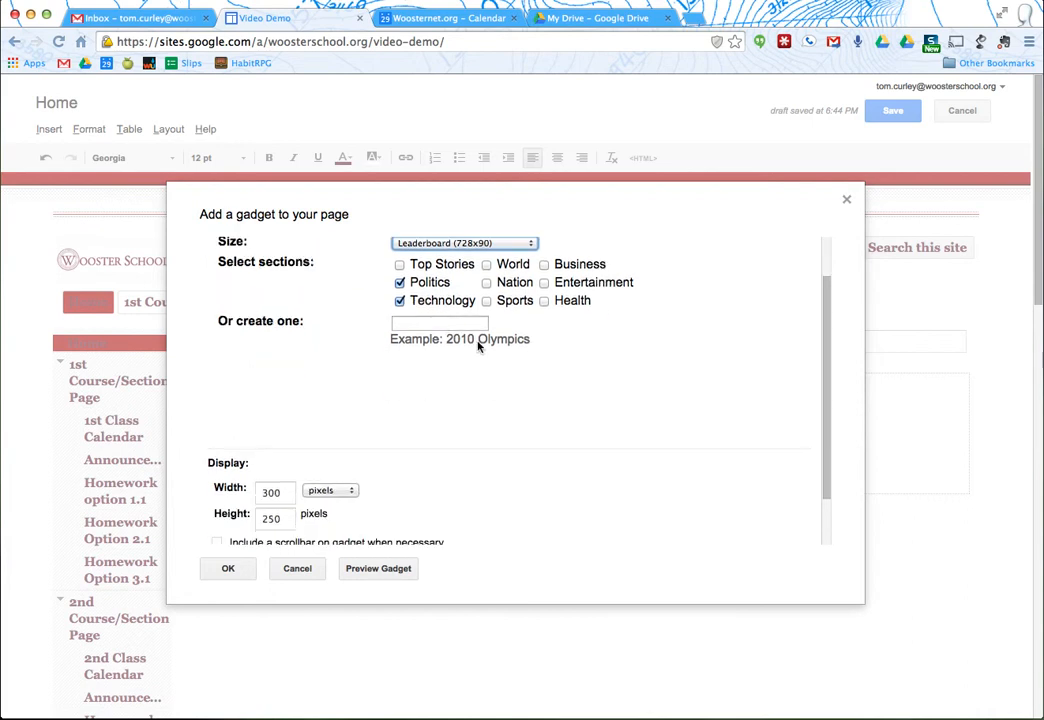
pyautogui.scroll(-2, 485, 436)
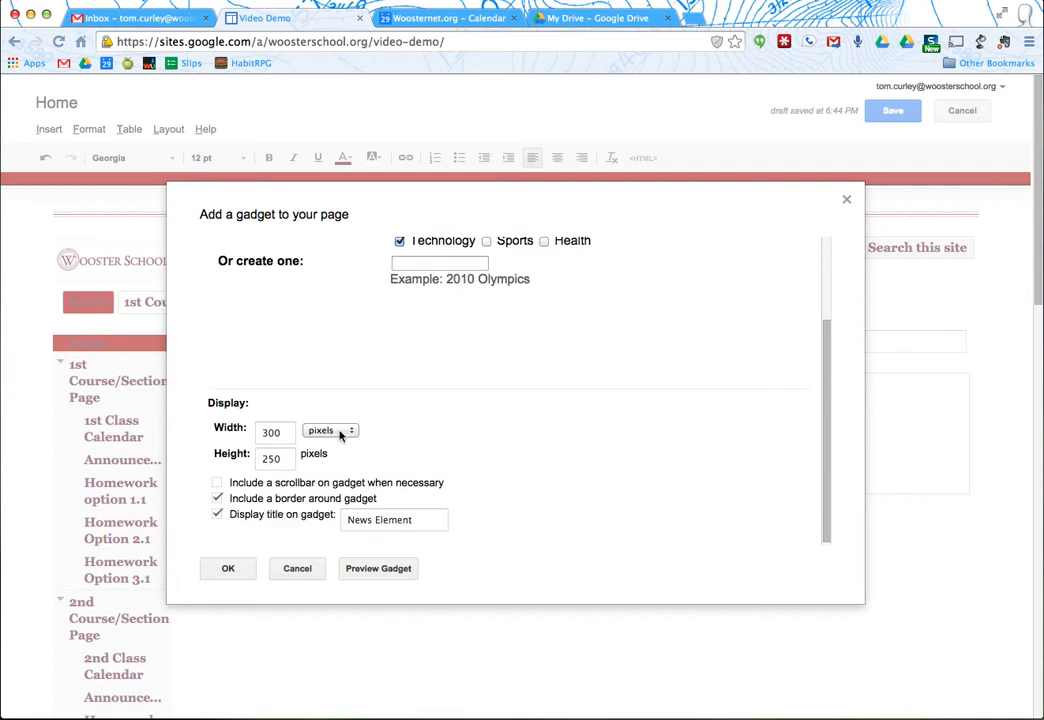
pyautogui.click(244, 569)
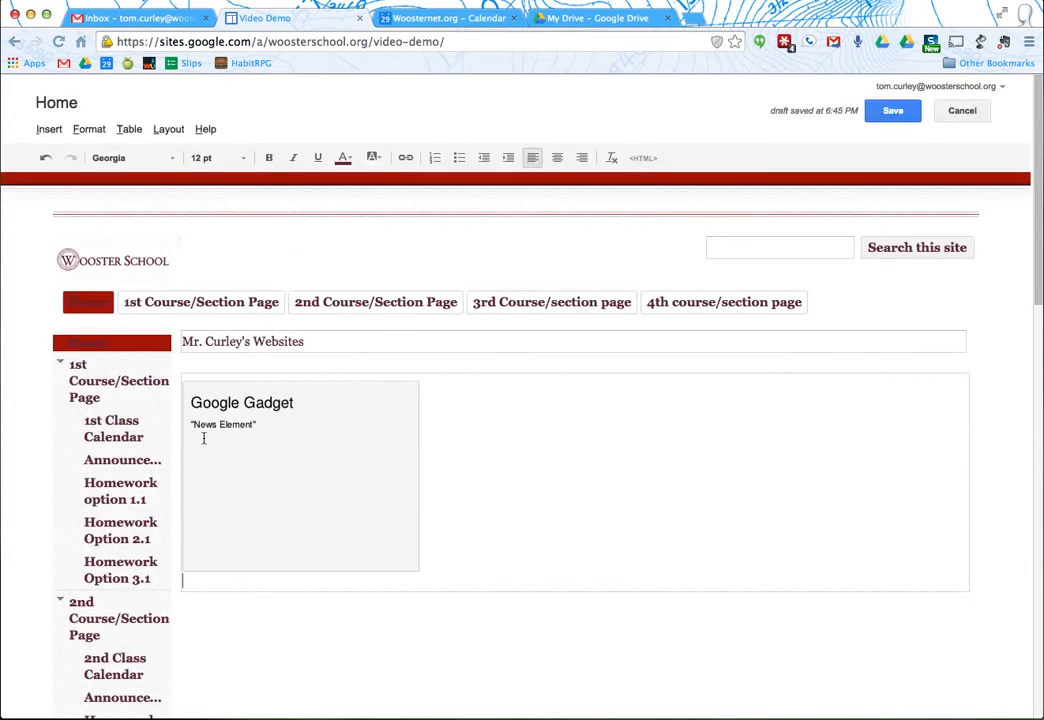
# Remove the blank line below the news gadget and save the home page
pyautogui.press('BackSpace')
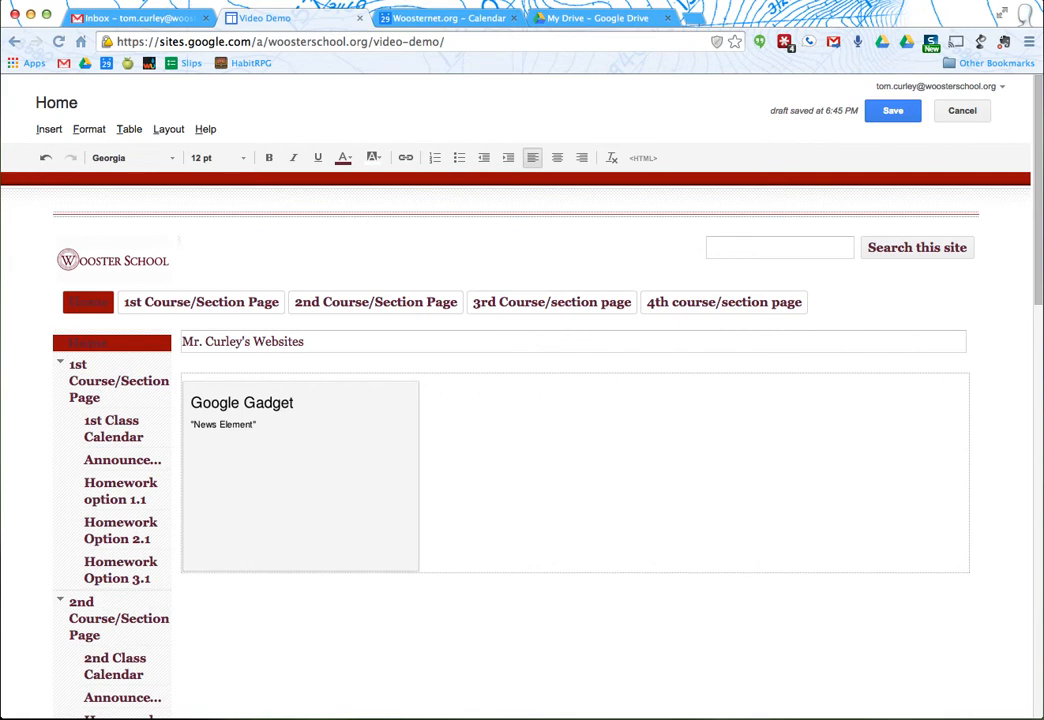
pyautogui.click(892, 111)
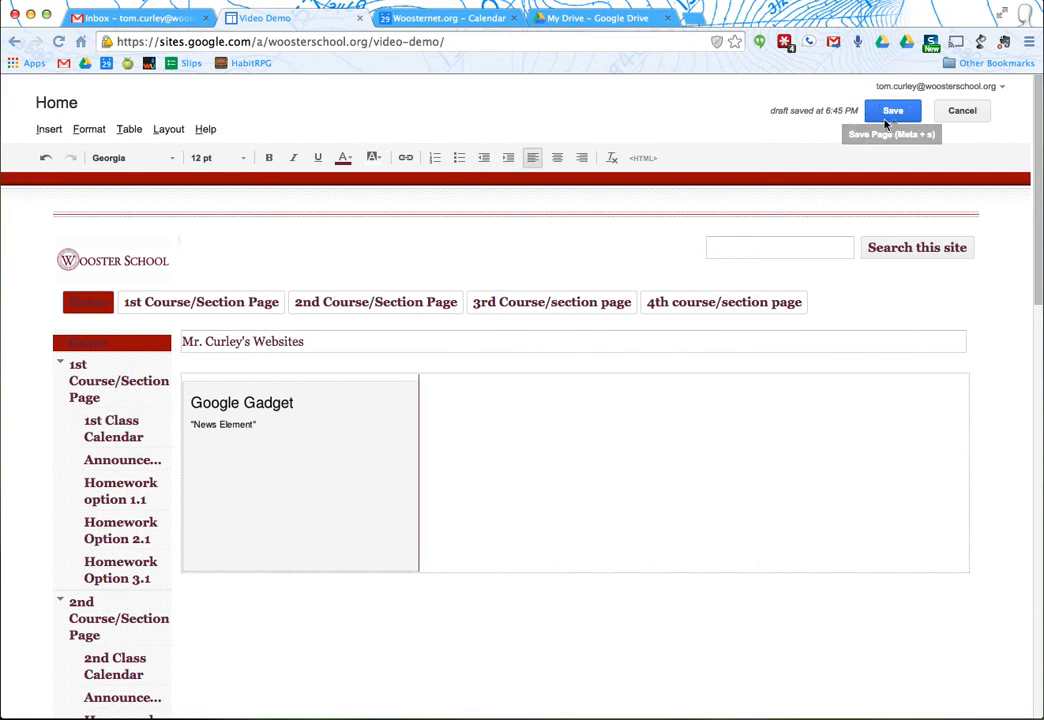
pyautogui.click(890, 111)
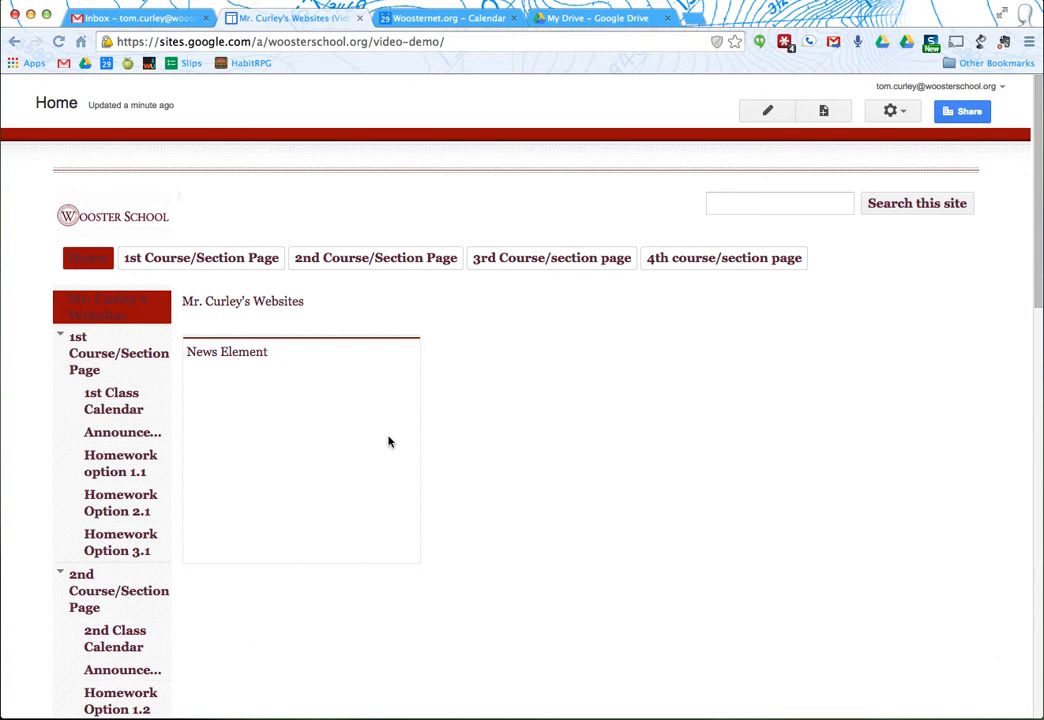
# Open the 1st Course/Section Page for editing and replace its title with "Demo Class 1"
pyautogui.click(207, 263)
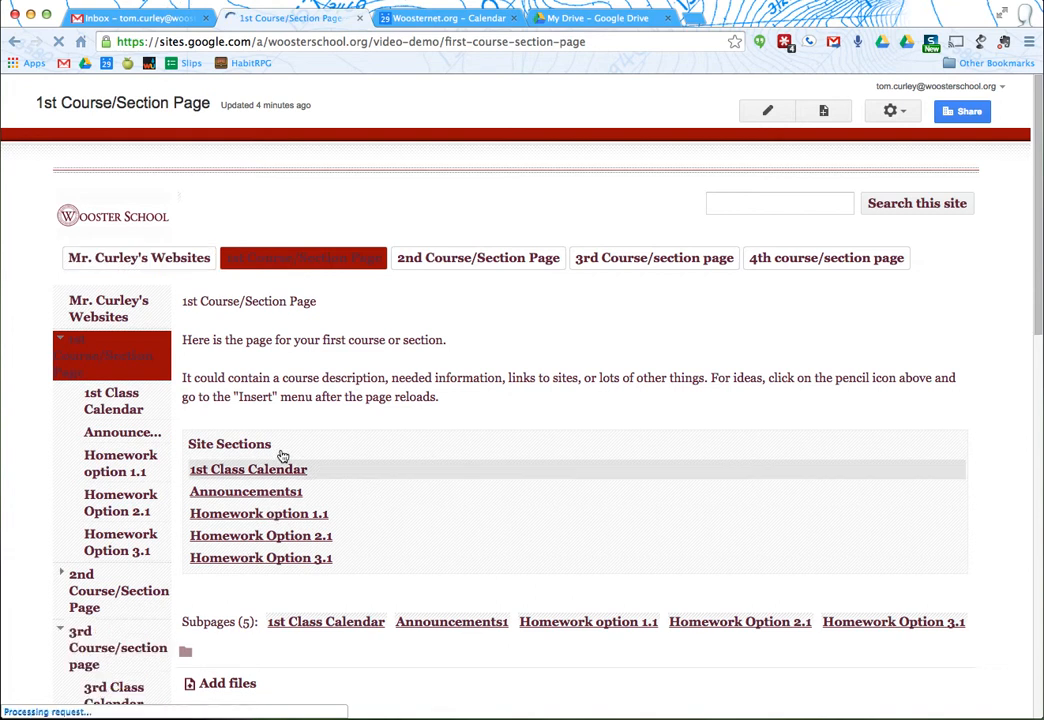
pyautogui.click(61, 632)
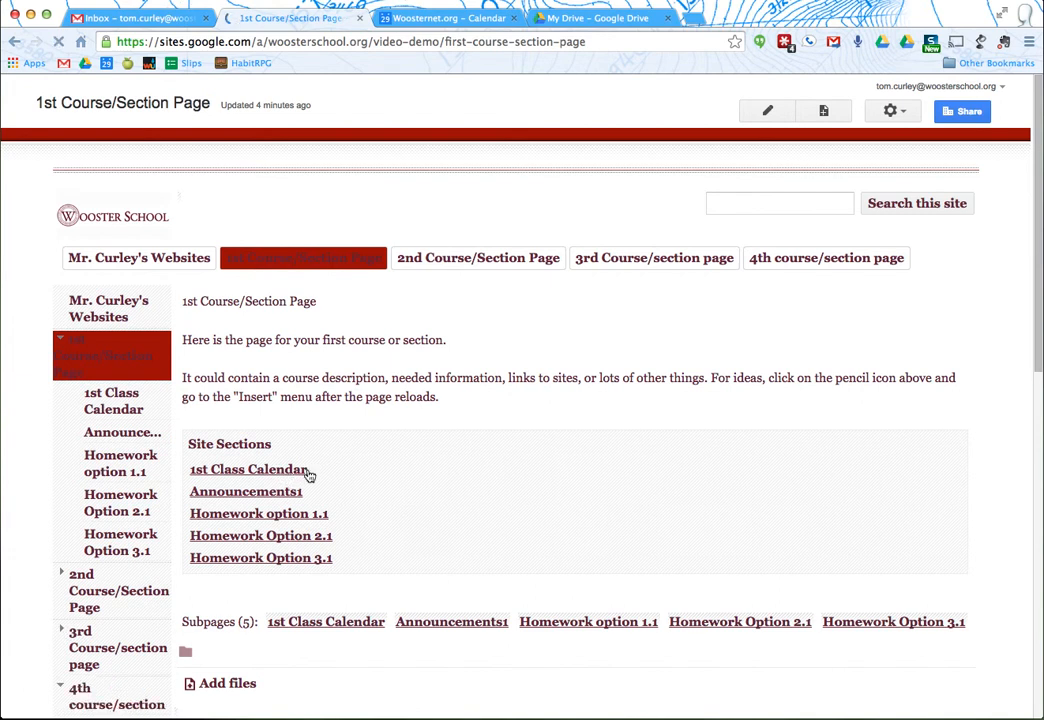
pyautogui.click(300, 471)
pyautogui.press('e')
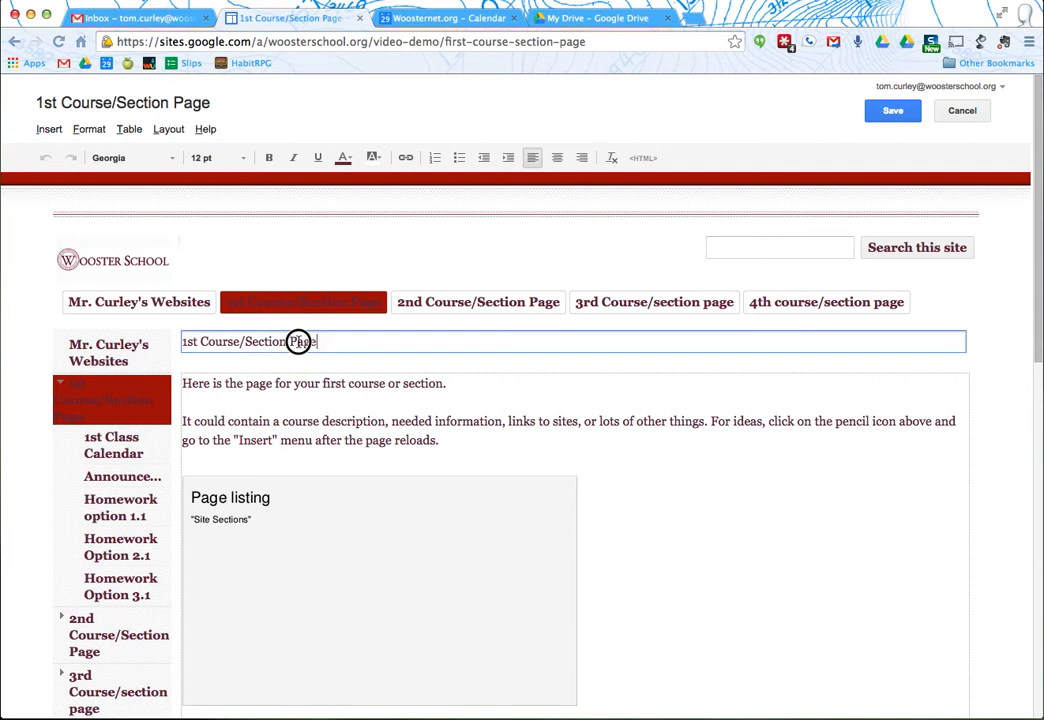
pyautogui.moveTo(298, 341); pyautogui.dragTo(180, 341)
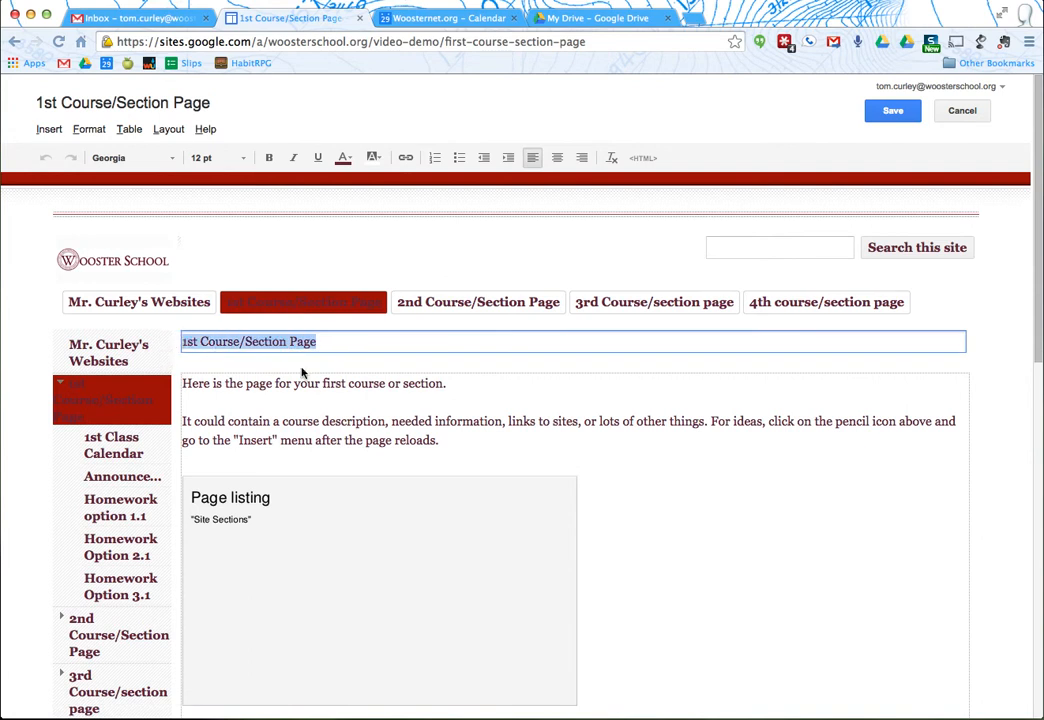
pyautogui.write('E.mr')
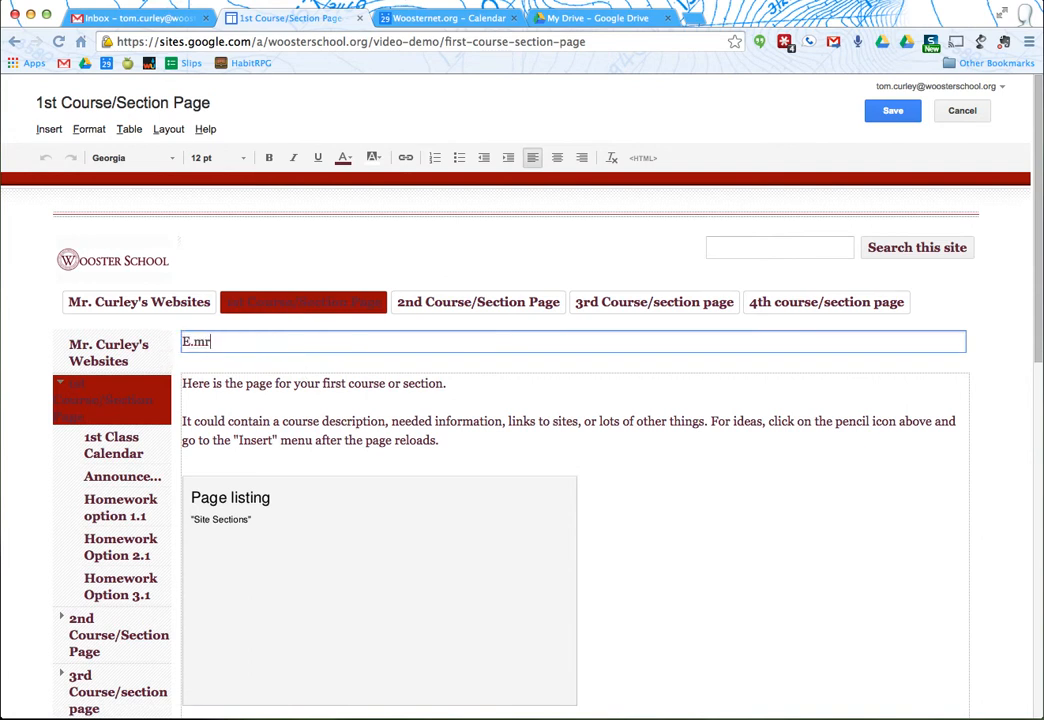
pyautogui.press('BackSpace')
pyautogui.press('BackSpace')
pyautogui.press('BackSpace')
pyautogui.write('Dem')
# Reword the opening body sentence to read "Here is the page for Demo Class 1."
pyautogui.click(280, 402)
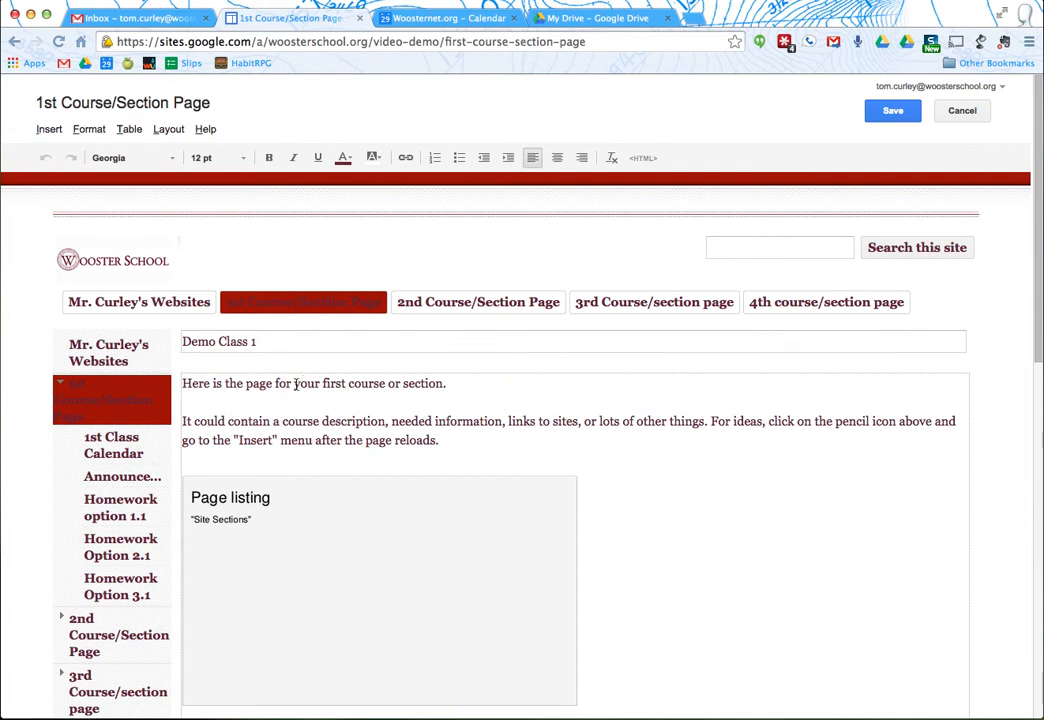
pyautogui.moveTo(294, 385); pyautogui.dragTo(443, 388)
pyautogui.write('Demo Cl')
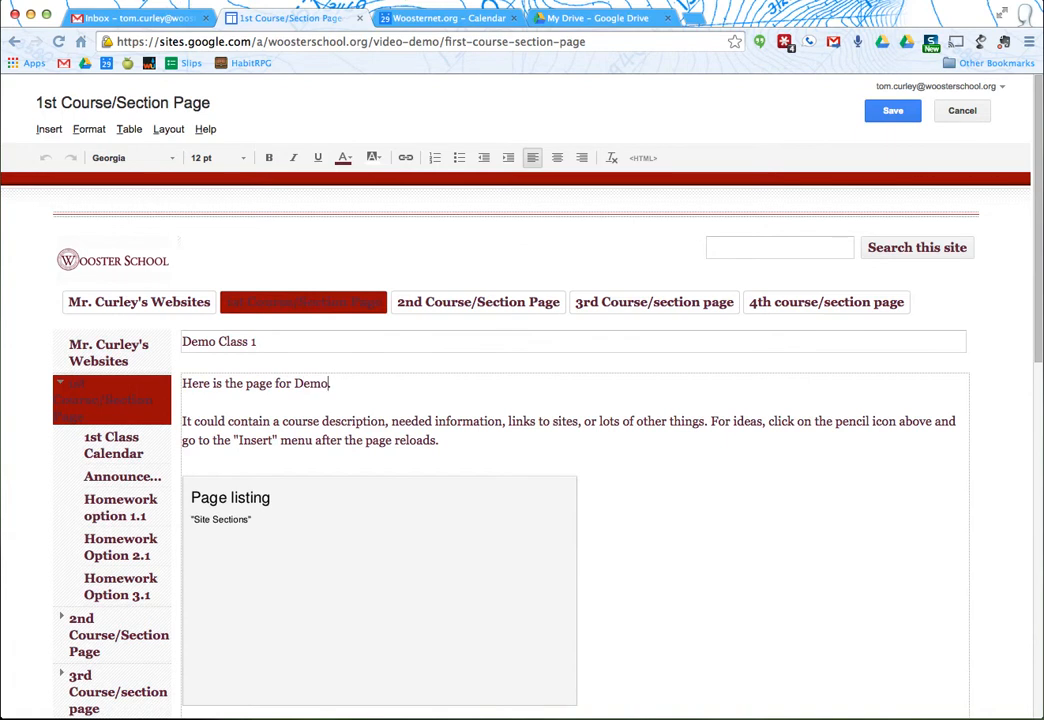
pyautogui.write('ass 1.')
# In the description paragraph, change "could" to "will" and "or" to "and", and delete the sentence about getting ideas from the Insert menu
pyautogui.doubleClick(211, 421)
pyautogui.write('will')
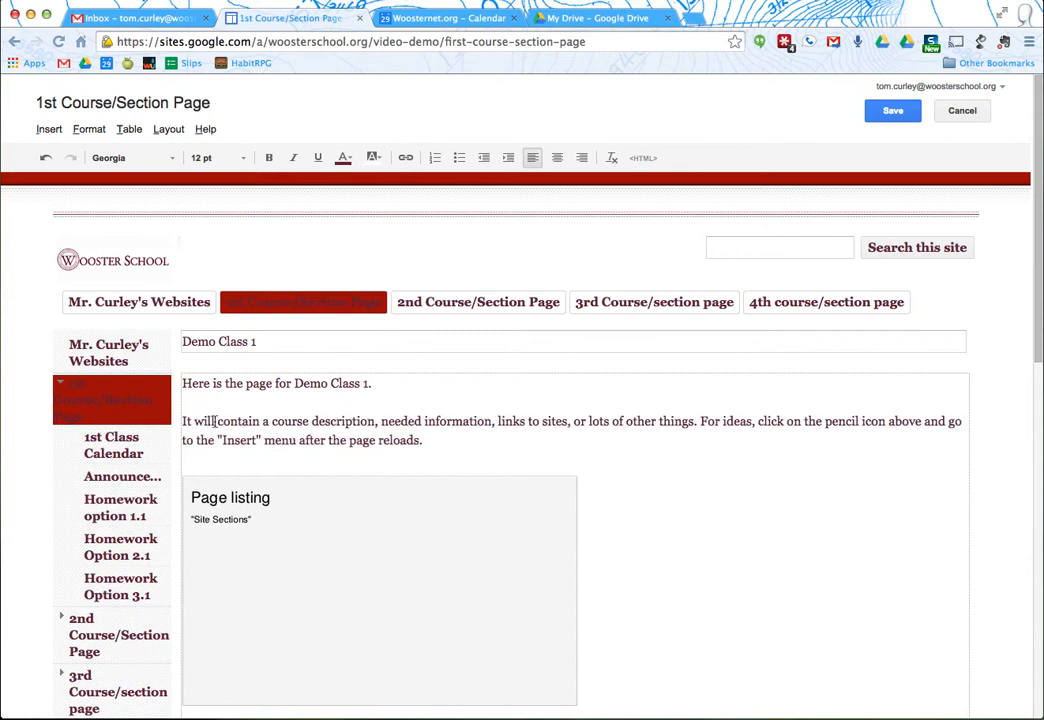
pyautogui.doubleClick(580, 423)
pyautogui.write('and')
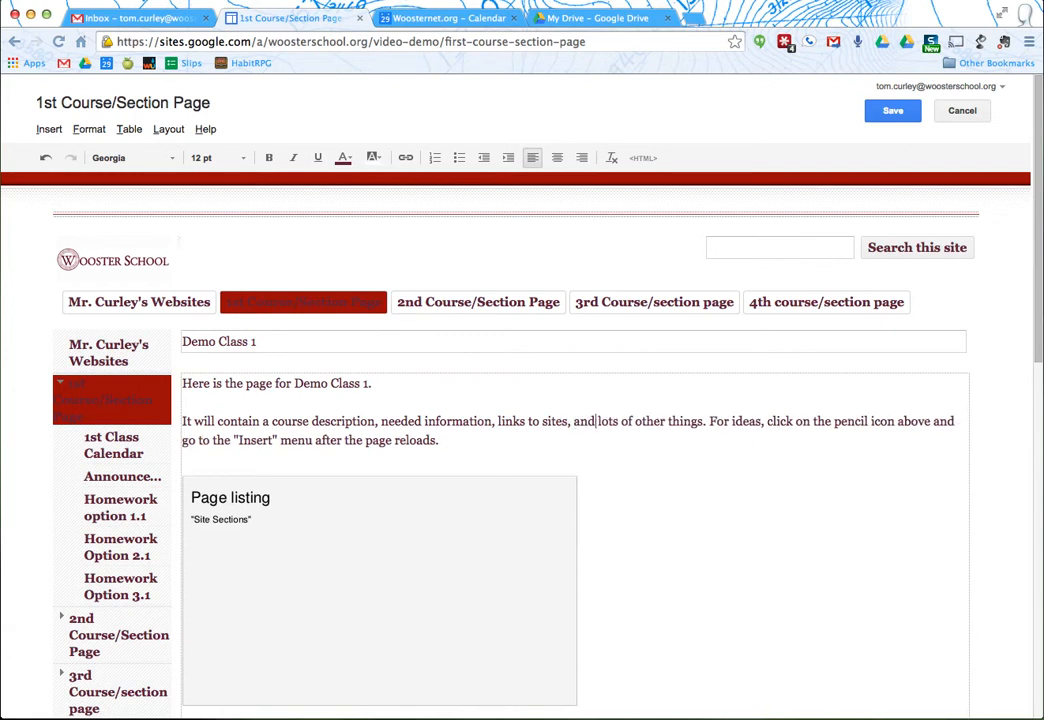
pyautogui.moveTo(710, 422); pyautogui.dragTo(533, 448)
pyautogui.press('BackSpace')
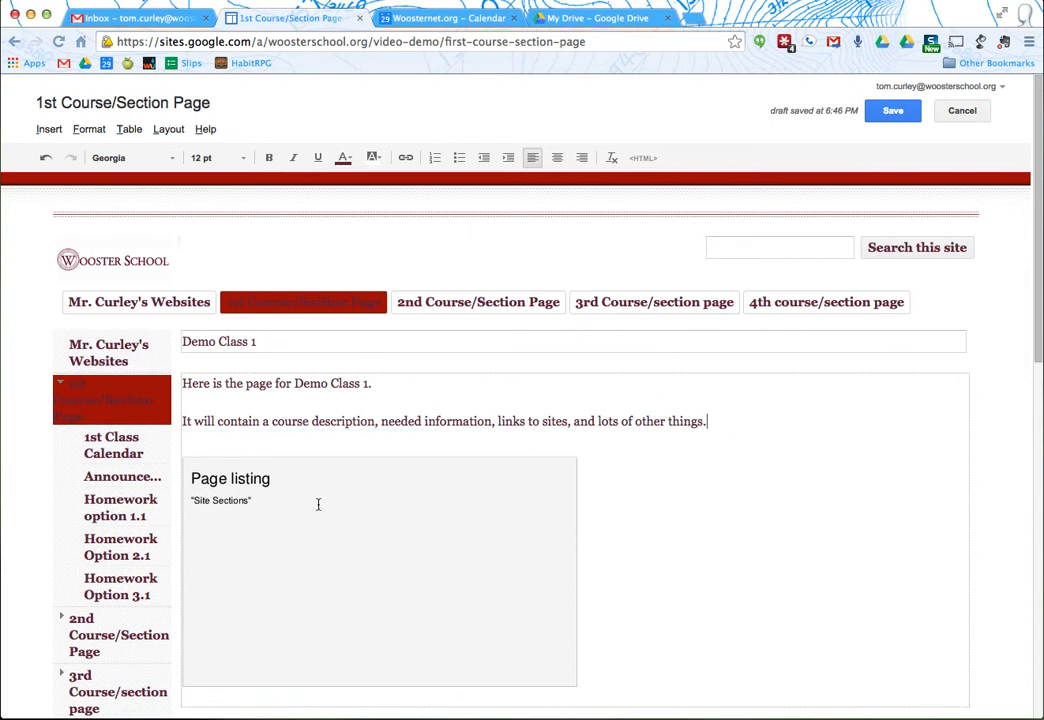
# Check the new page title and save the edited first course page
pyautogui.scroll(-1, 632, 515)
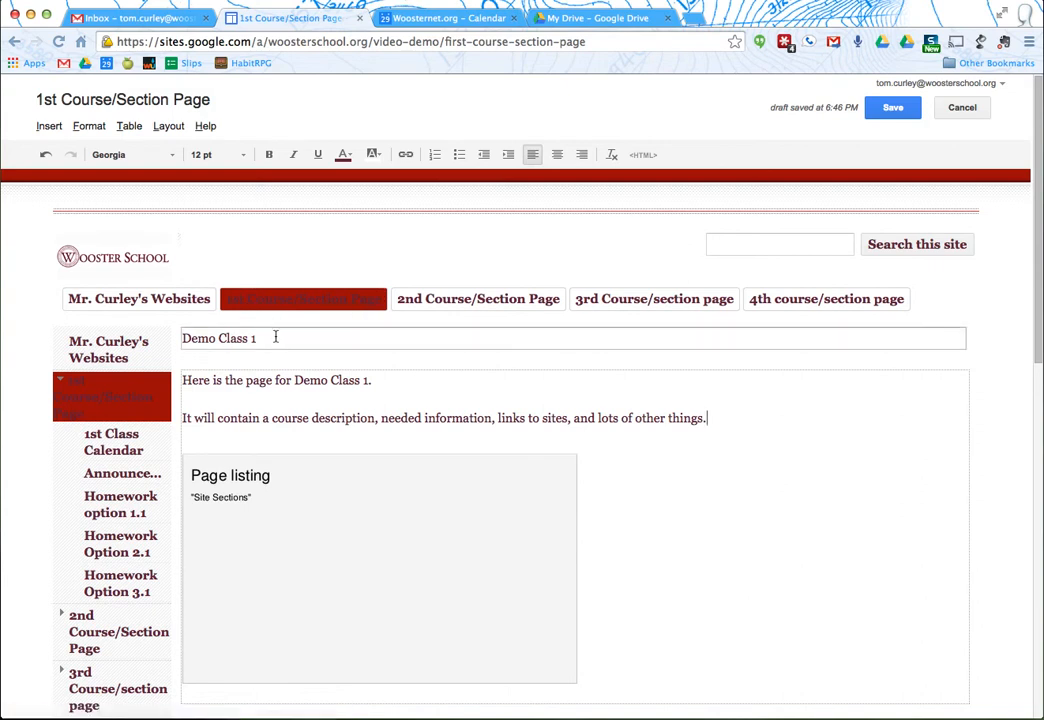
pyautogui.moveTo(275, 337); pyautogui.dragTo(140, 342)
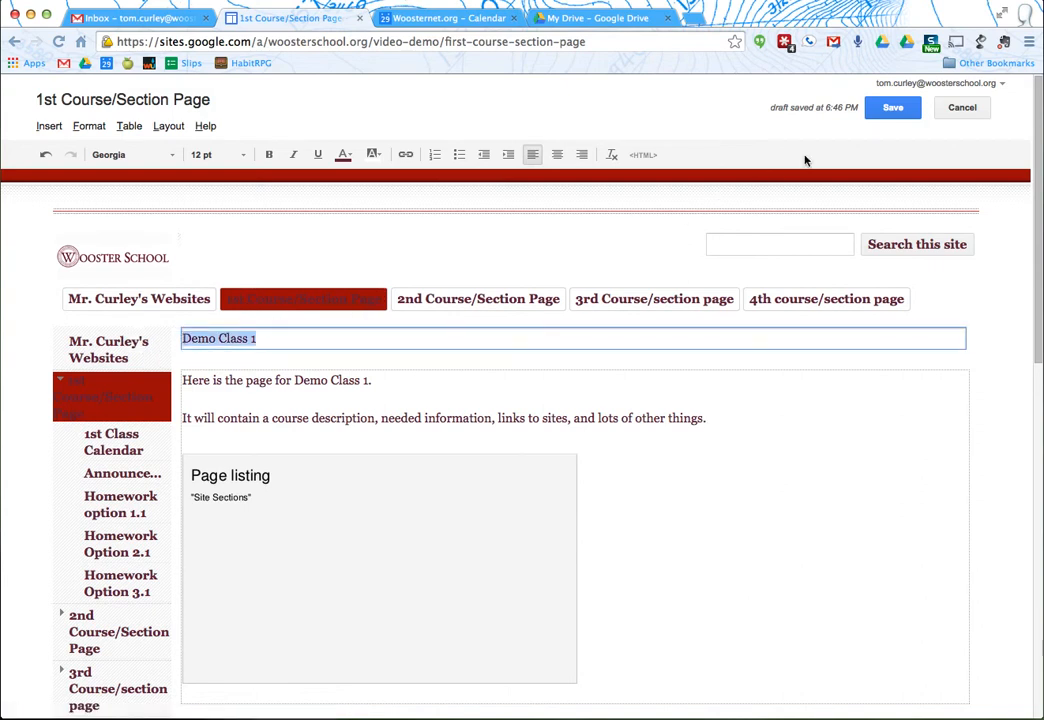
pyautogui.click(884, 110)
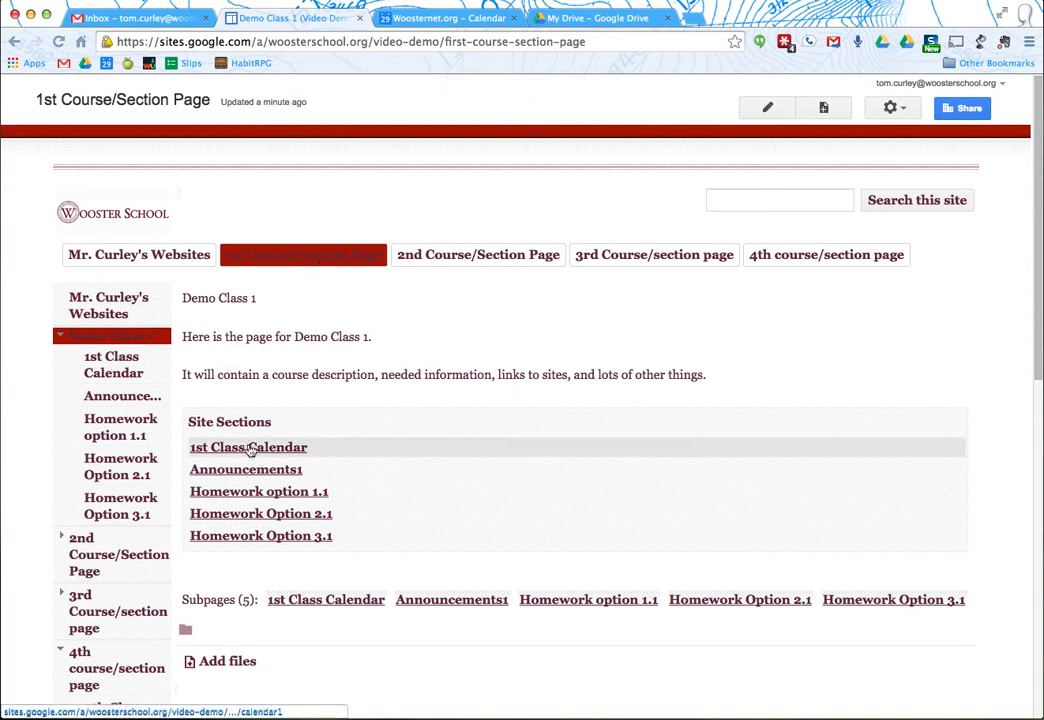
# Open the 1st Class Calendar subpage and review its setup instructions and the embedded All School Calendar
pyautogui.click(266, 451)
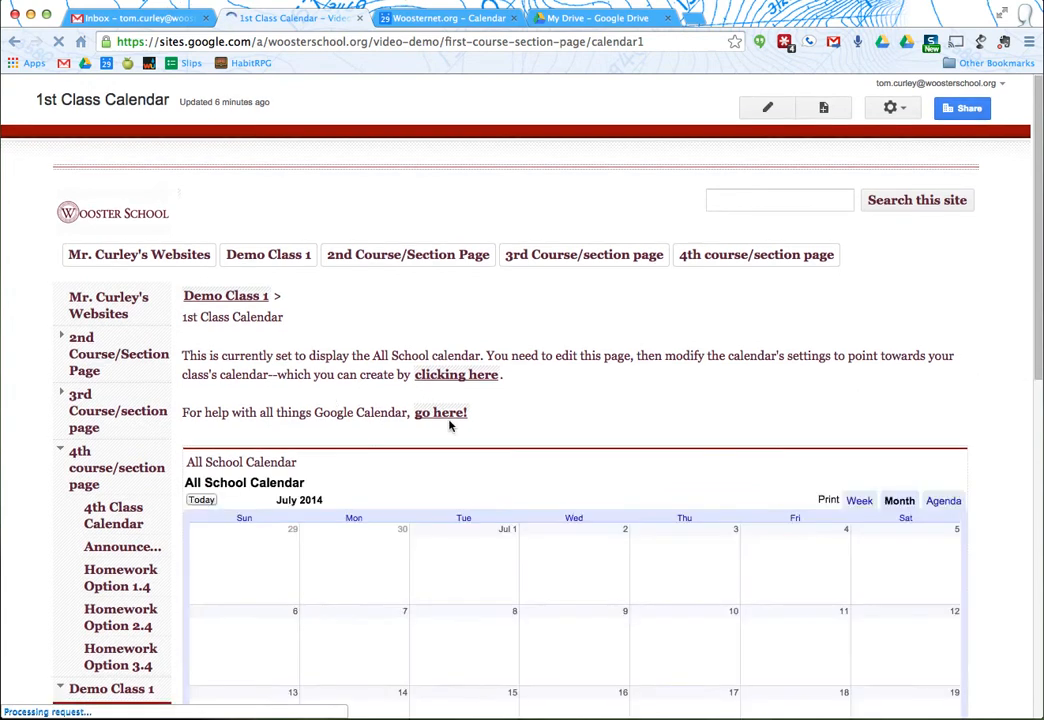
pyautogui.scroll(-3, 443, 413)
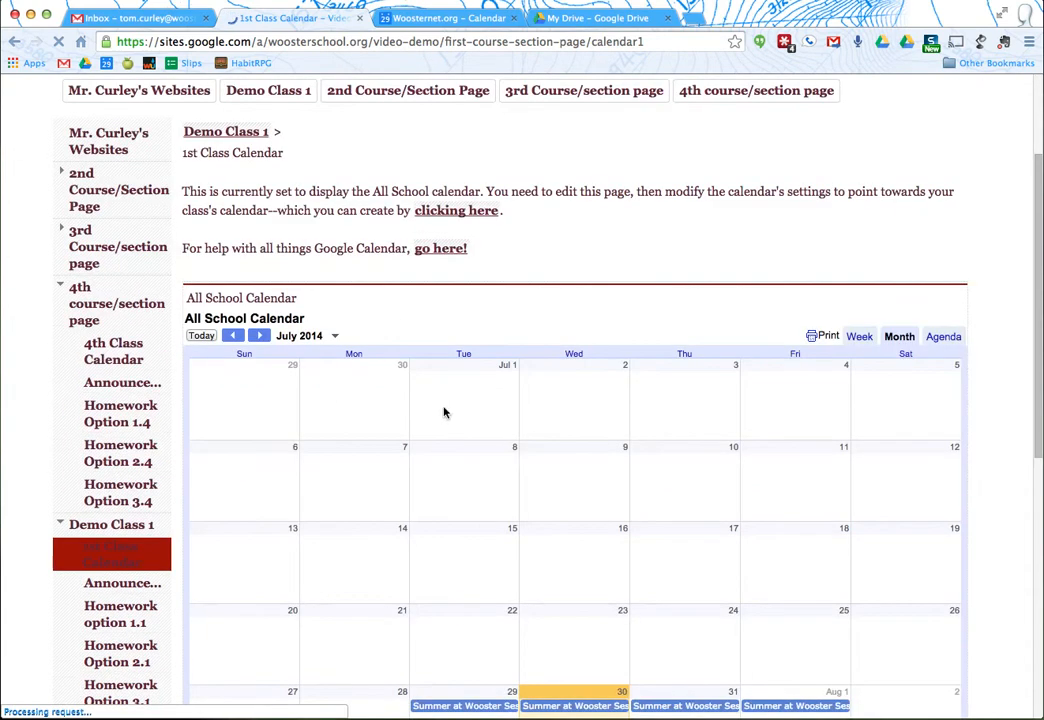
pyautogui.click(443, 251)
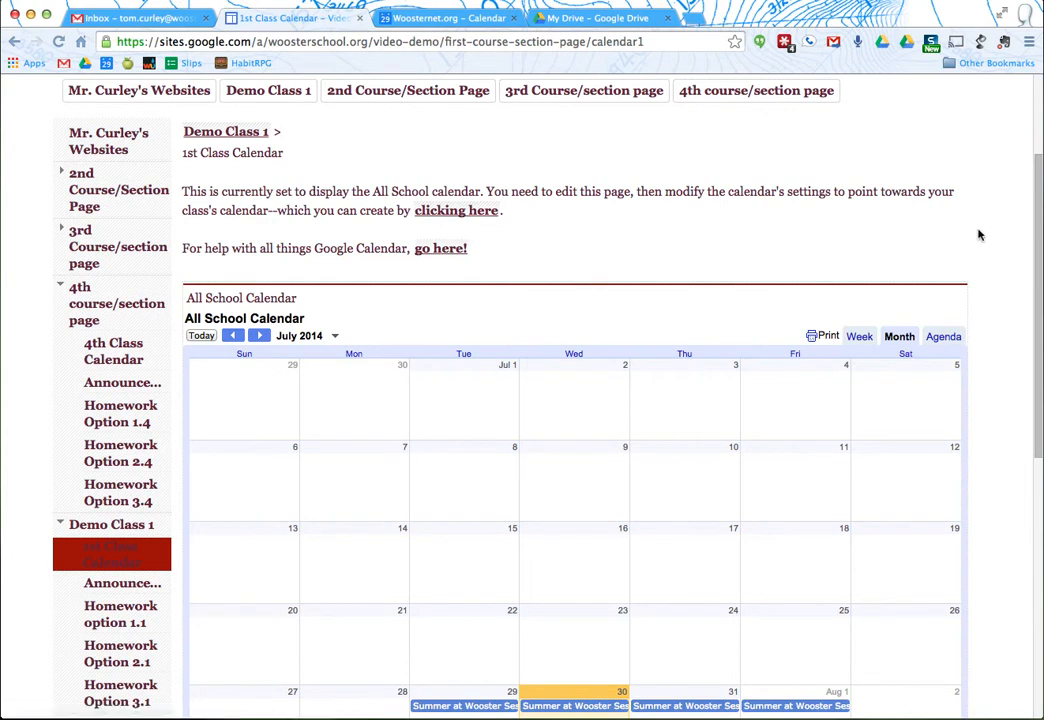
pyautogui.moveTo(1039, 272); pyautogui.dragTo(1038, 314)
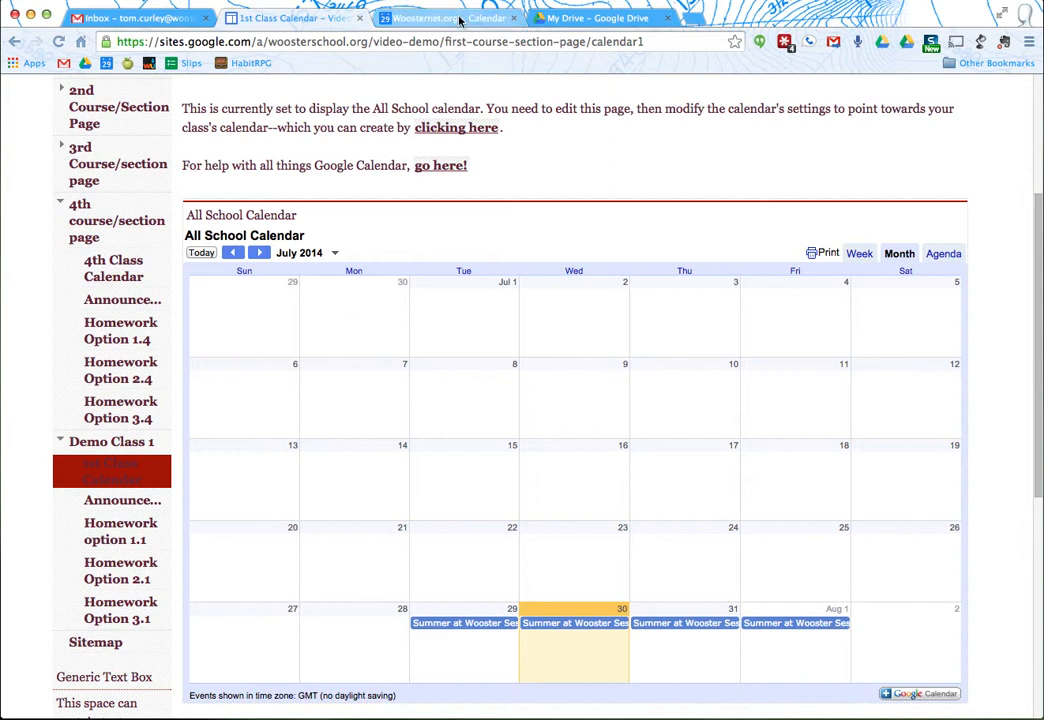
# Switch to Google Calendar and hide the personal, family and faculty calendars, keeping the cl;assropom calendar displayed
pyautogui.click(378, 17)
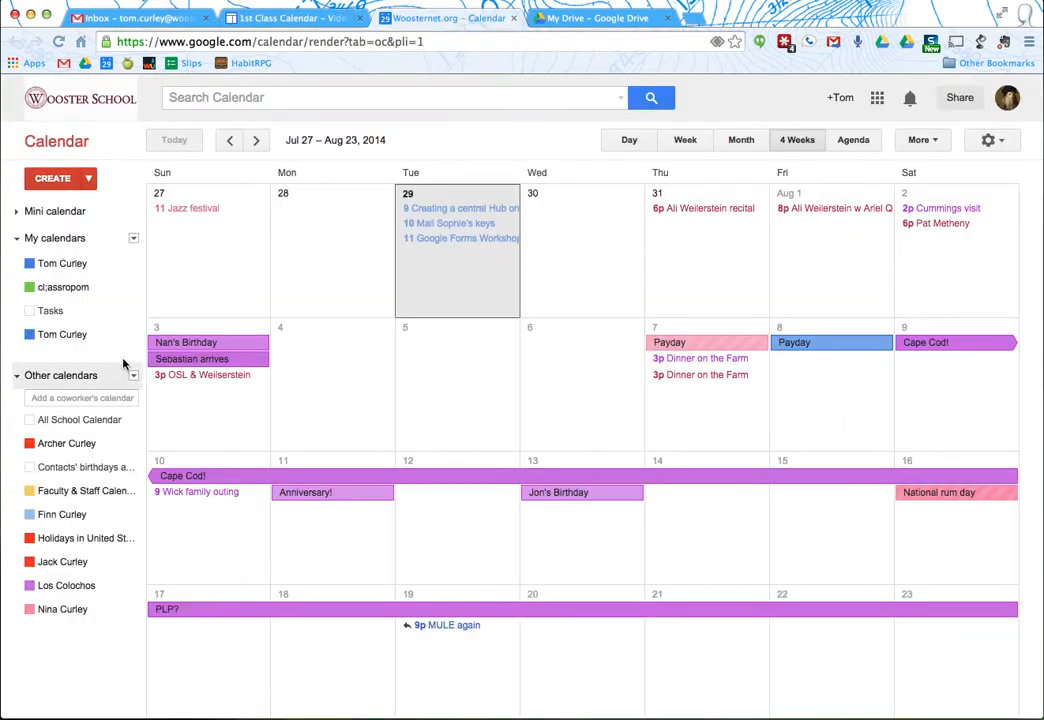
pyautogui.click(60, 336)
pyautogui.click(66, 263)
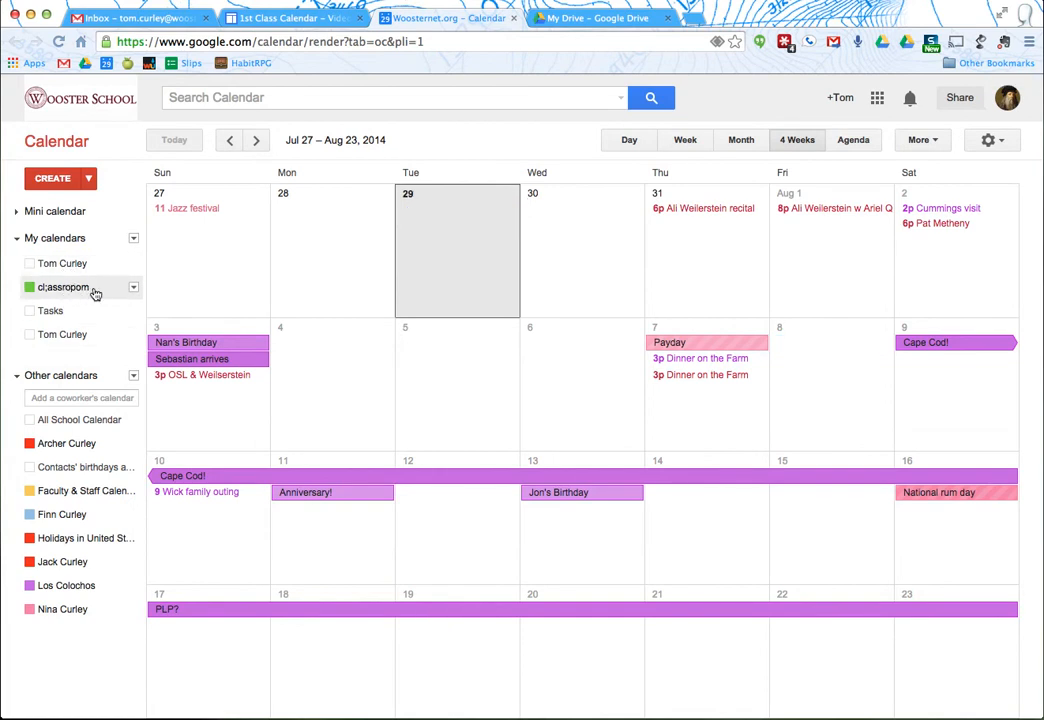
pyautogui.click(72, 450)
pyautogui.click(66, 496)
pyautogui.click(62, 514)
pyautogui.click(68, 538)
pyautogui.click(60, 561)
pyautogui.click(58, 586)
pyautogui.click(55, 610)
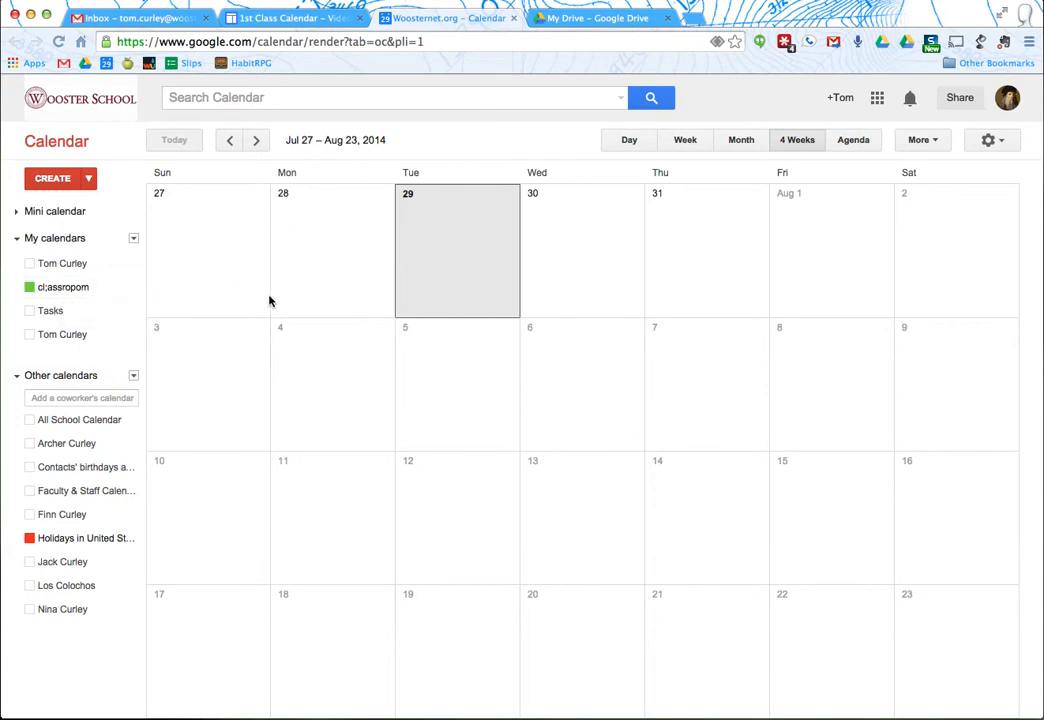
# Create an event "History Unit" spanning Monday, August 4 to Friday, August 8 on the cl;assropom calendar
pyautogui.moveTo(368, 418); pyautogui.dragTo(811, 407)
pyautogui.moveTo(811, 410); pyautogui.dragTo(811, 410)
pyautogui.write('History Unit')
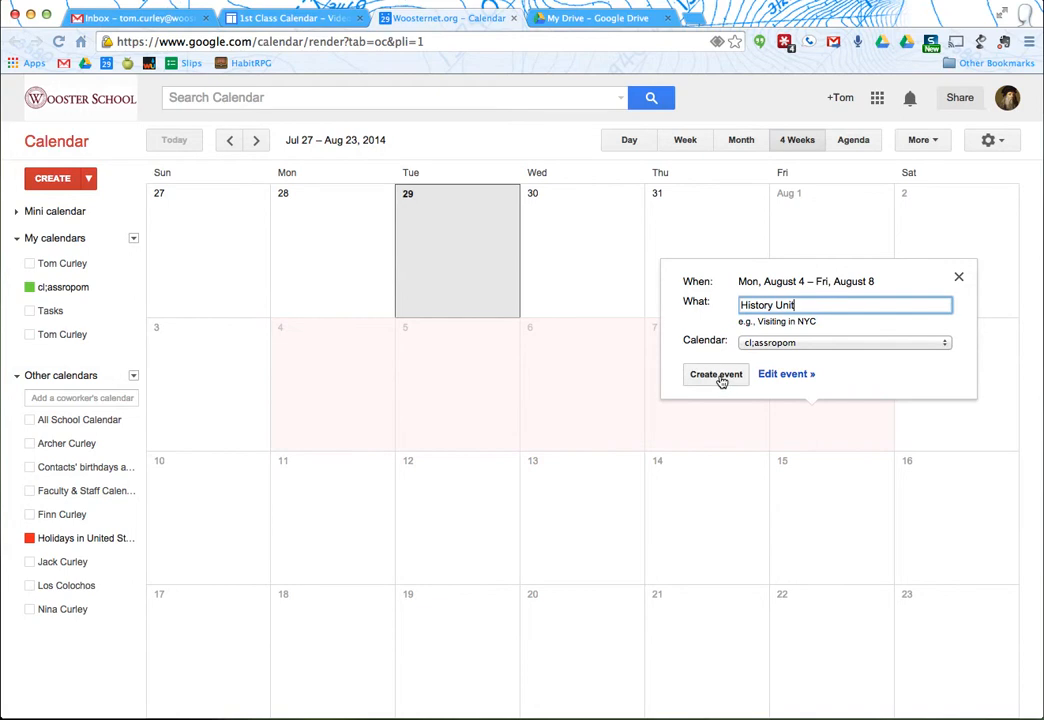
pyautogui.click(773, 343)
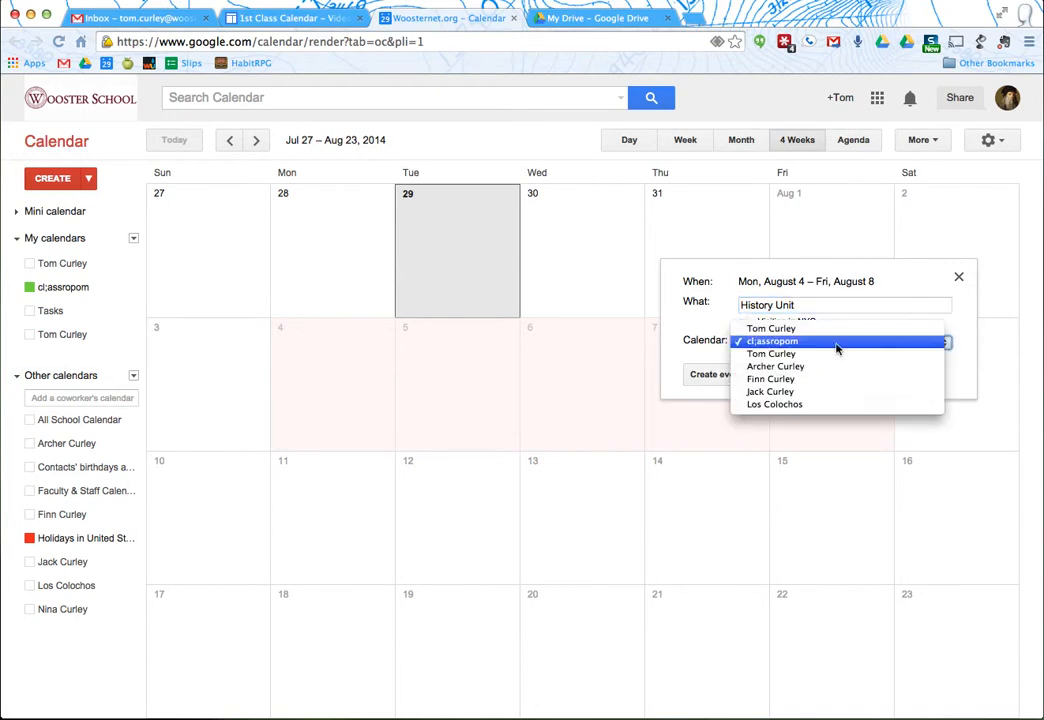
pyautogui.click(822, 345)
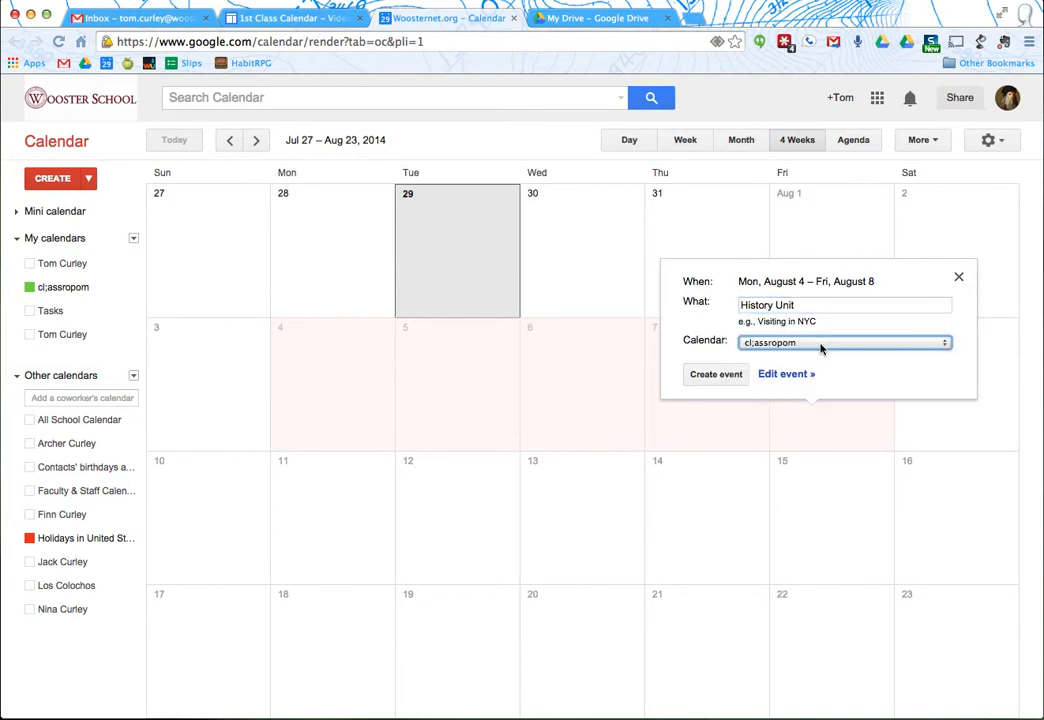
pyautogui.click(722, 380)
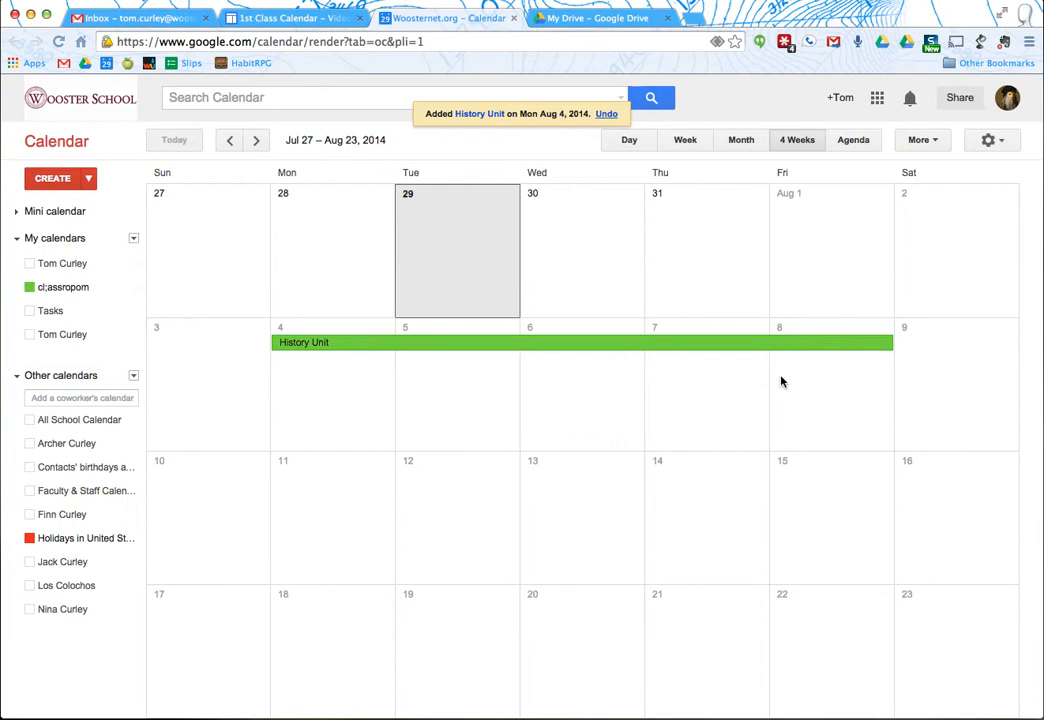
# Create an event "Big test!" on Friday, August 15 in the cl;assropom calendar
pyautogui.click(853, 531)
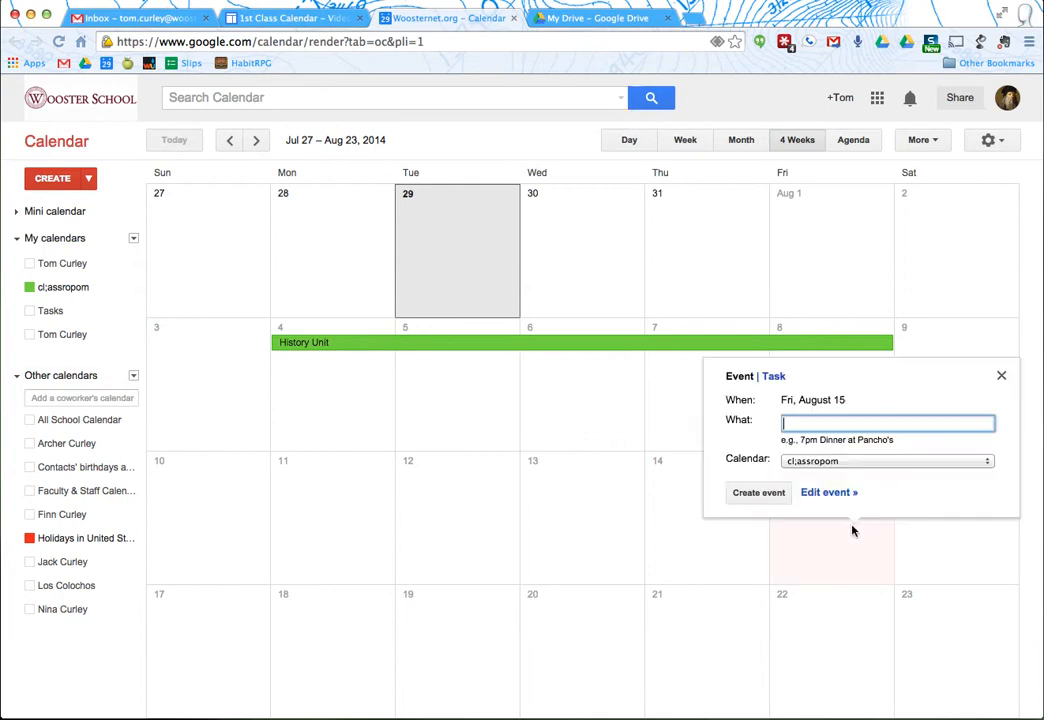
pyautogui.write('Big test!')
pyautogui.click(750, 494)
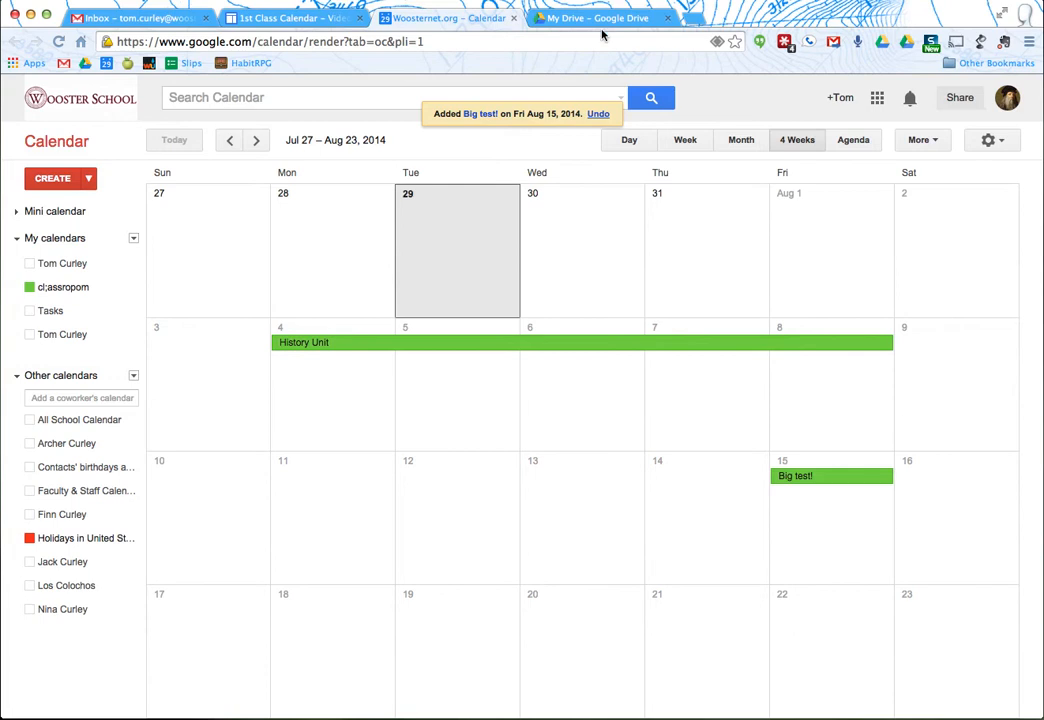
# Switch back to Google Sites, edit the 1st Class Calendar page and open the properties of its embedded calendar
pyautogui.click(258, 24)
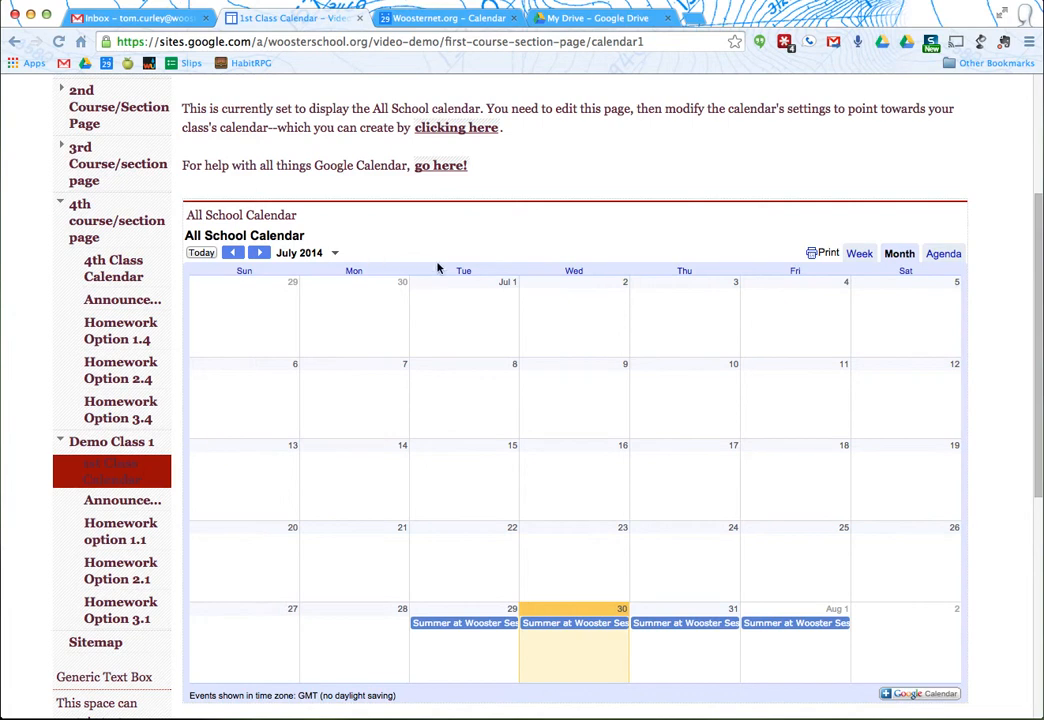
pyautogui.scroll(2, 436, 268)
pyautogui.scroll(3, 438, 278)
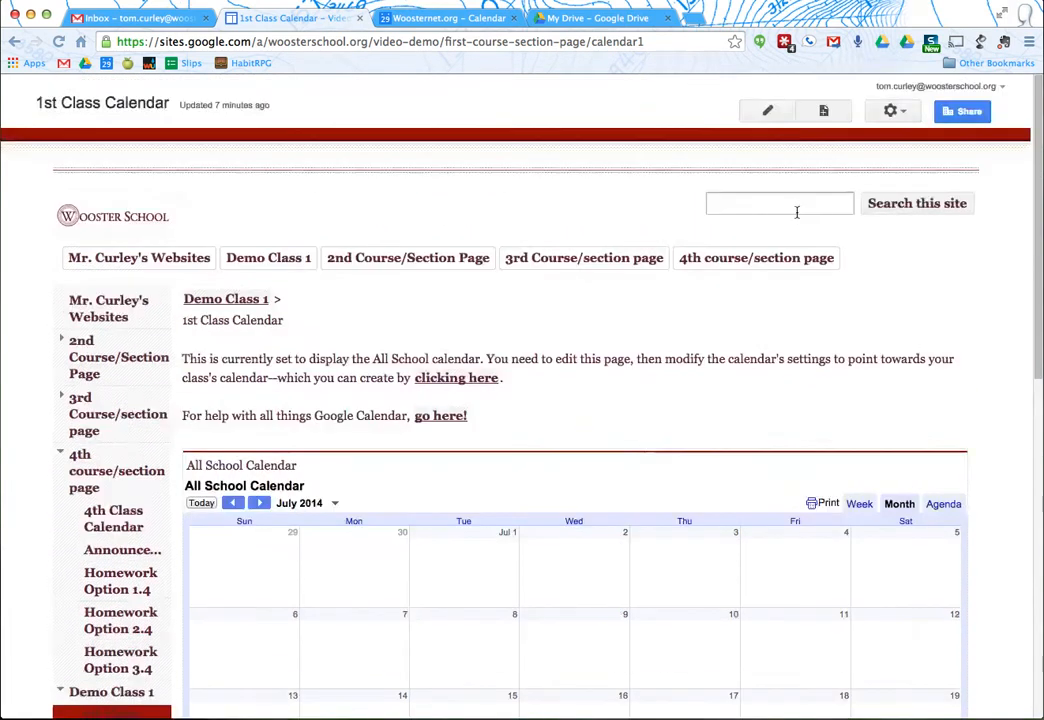
pyautogui.click(763, 114)
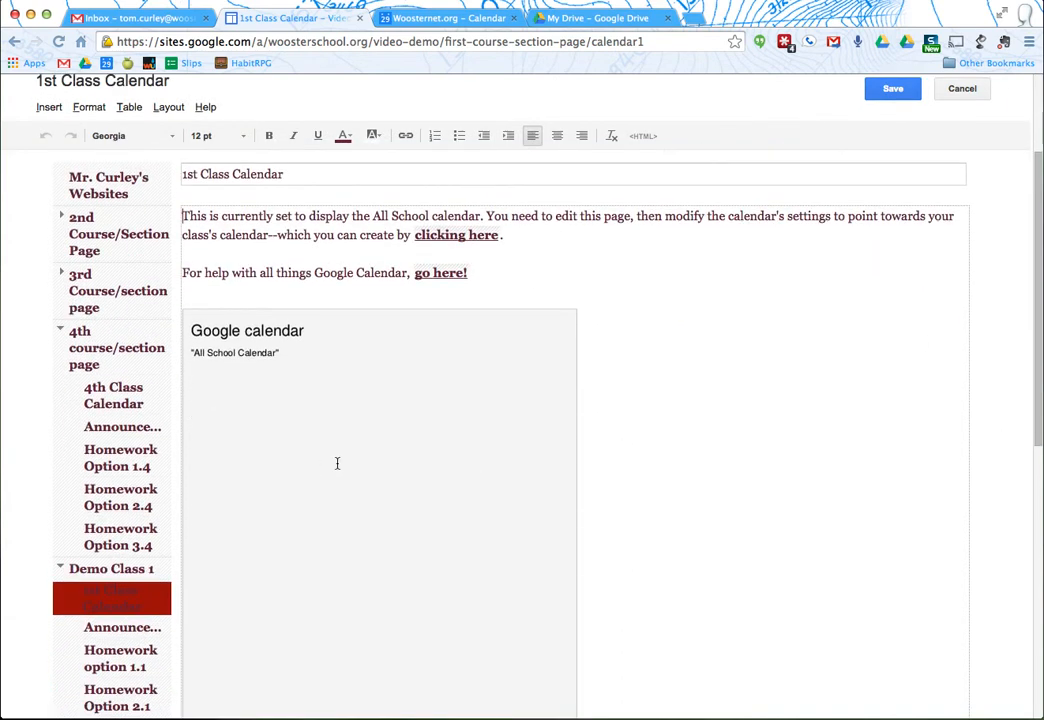
pyautogui.scroll(-3, 503, 402)
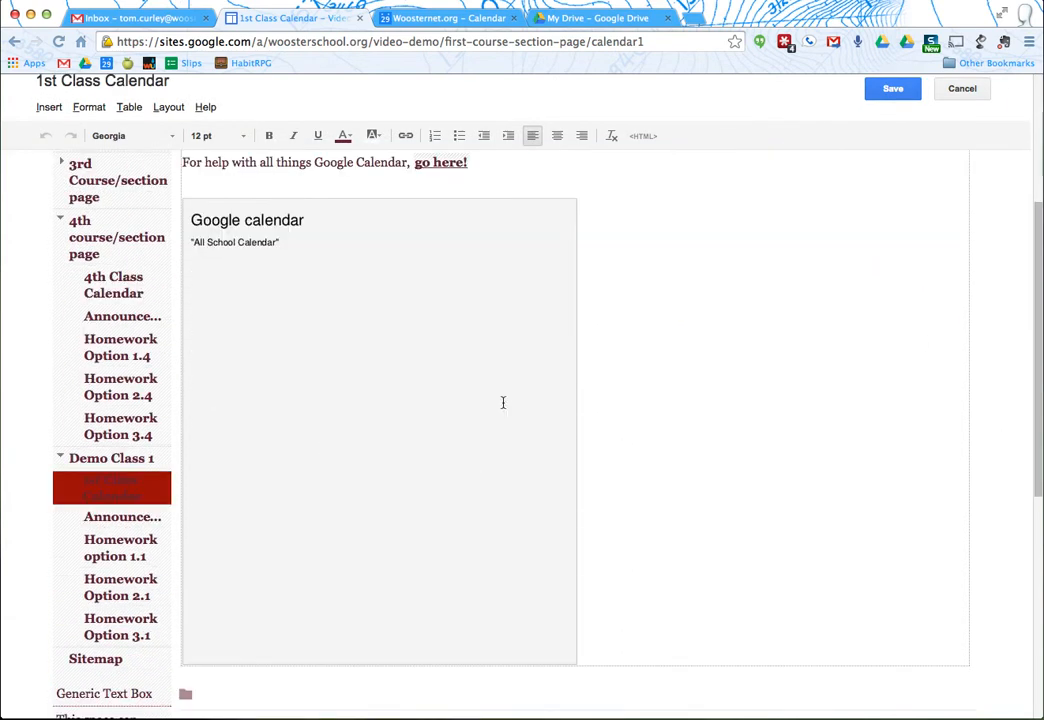
pyautogui.click(358, 387)
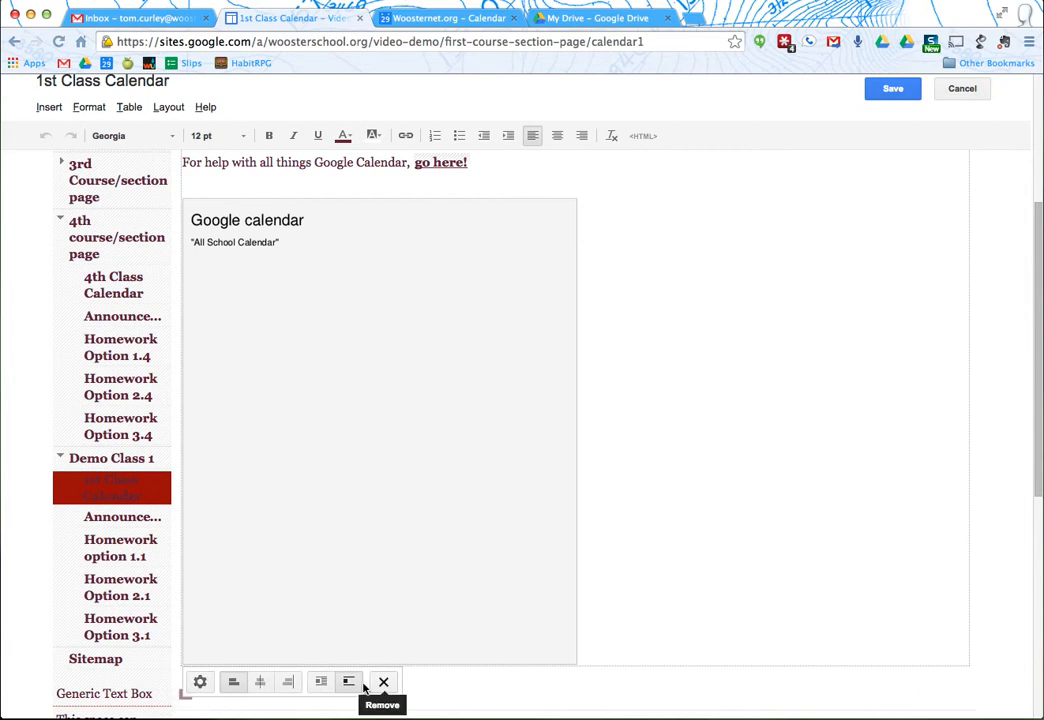
pyautogui.click(199, 683)
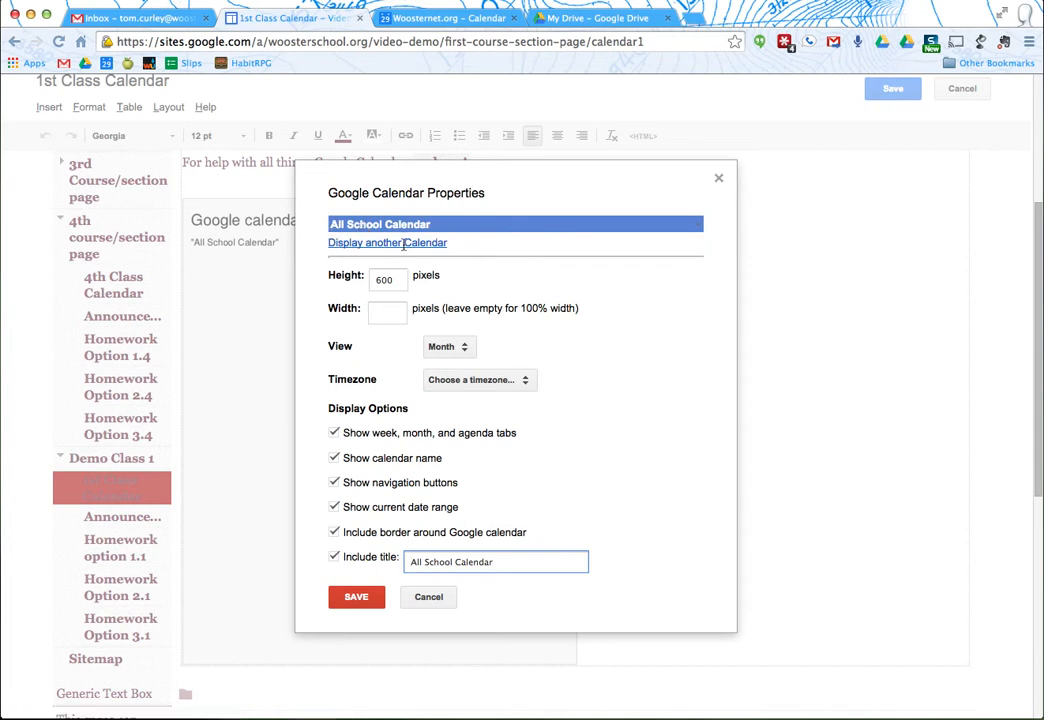
# Add the cl;assropom calendar to the embedded calendar alongside the All School Calendar and save its properties
pyautogui.click(365, 246)
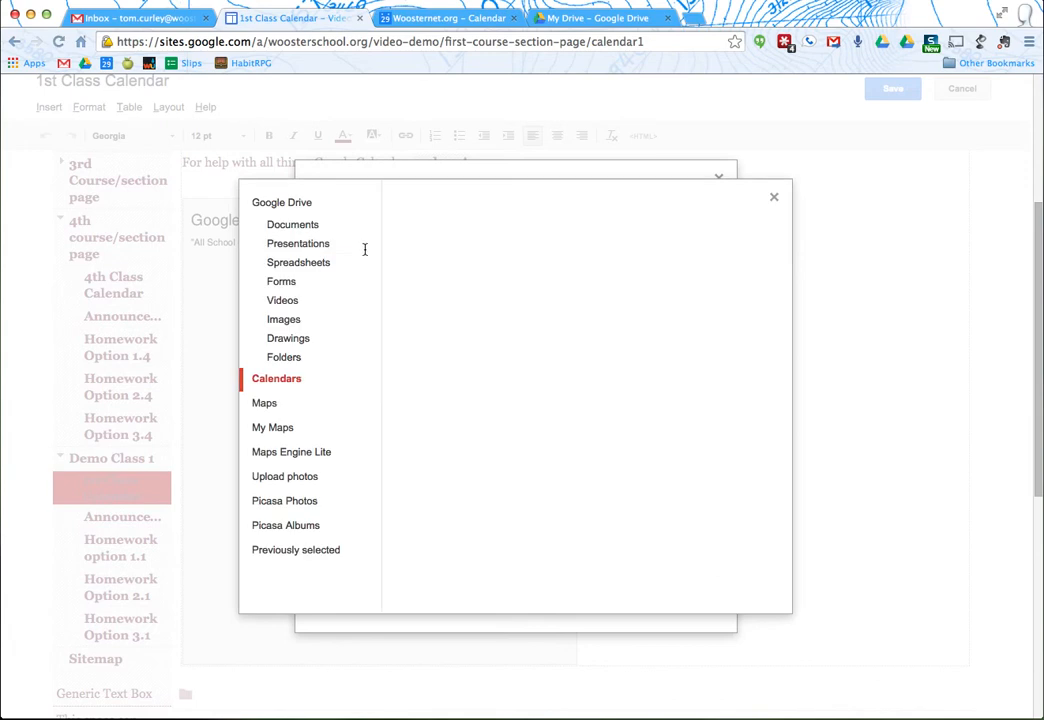
pyautogui.click(272, 383)
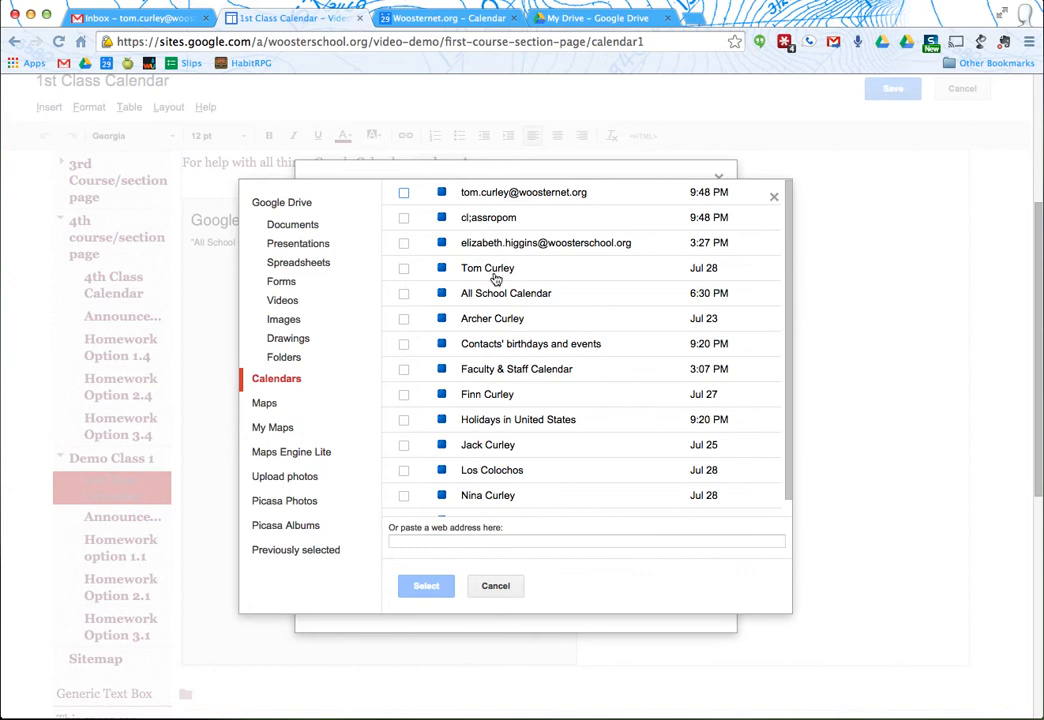
pyautogui.scroll(-1, 501, 340)
pyautogui.scroll(1, 501, 340)
pyautogui.click(405, 221)
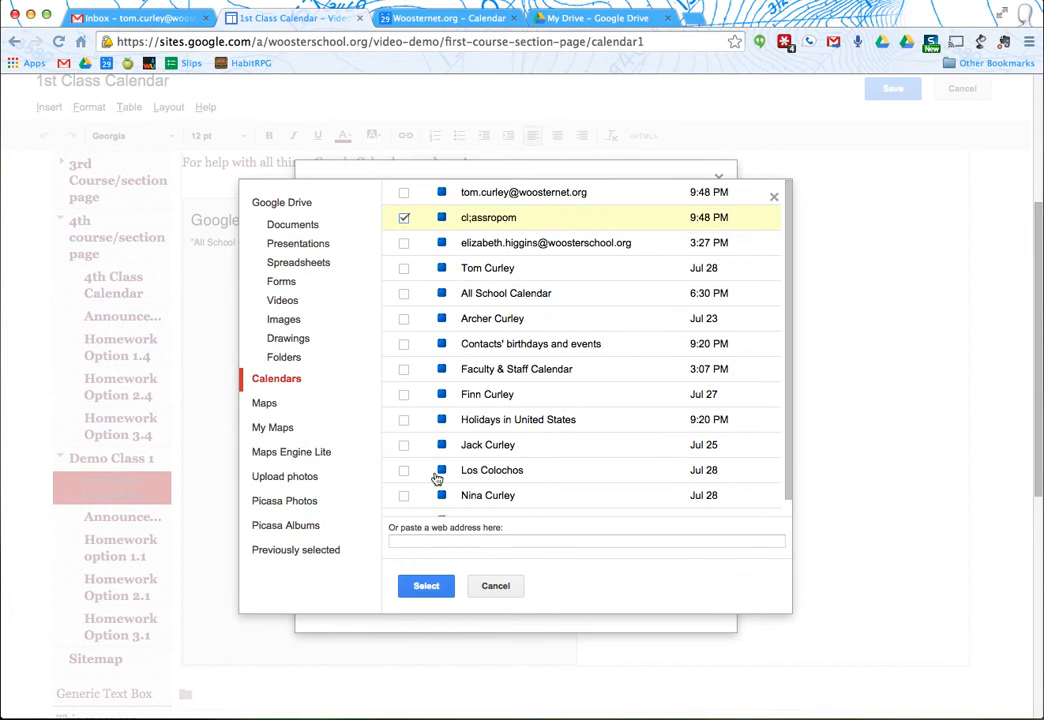
pyautogui.click(427, 587)
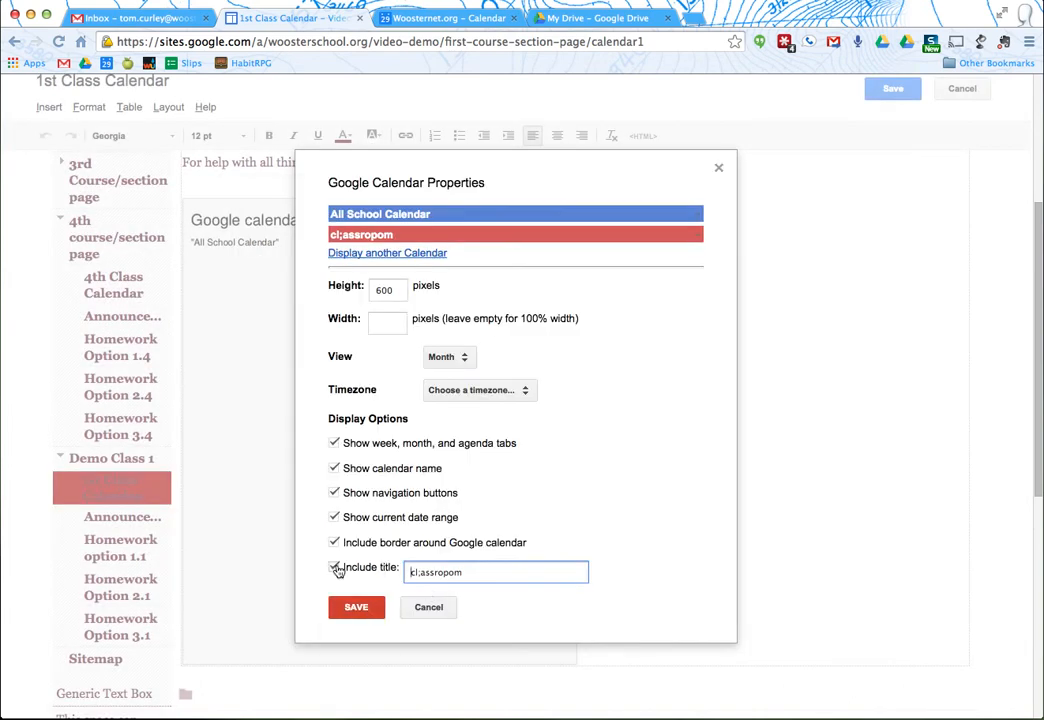
pyautogui.click(363, 610)
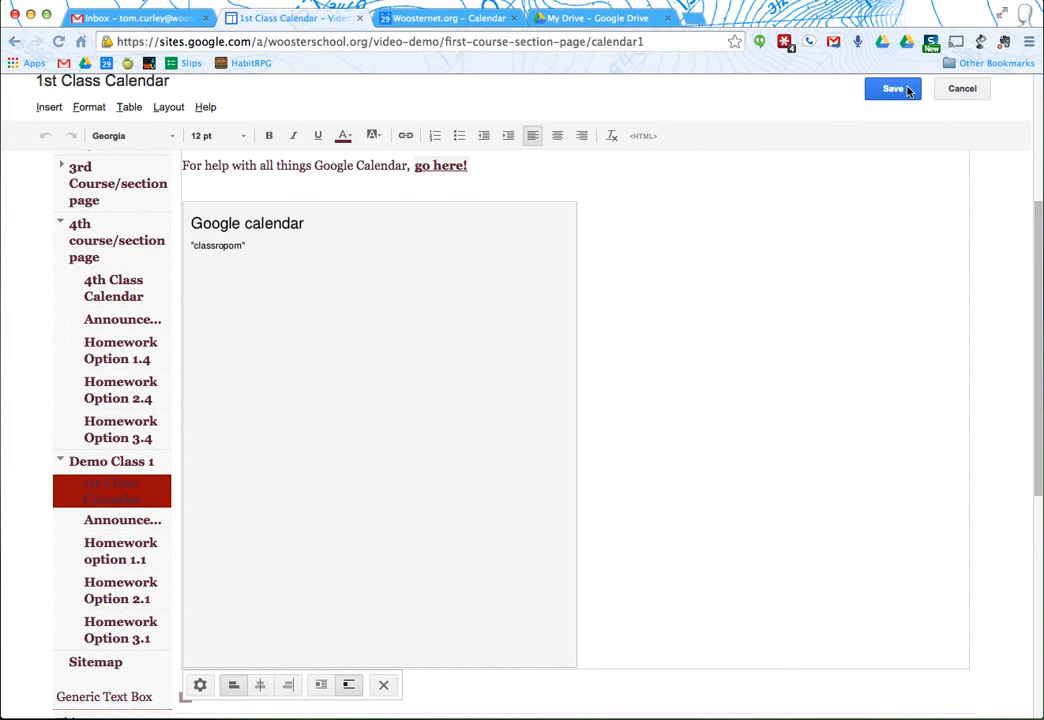
# Save the calendar page, then check August 2014 in the embedded calendar and the details of the summer reading event
pyautogui.click(908, 90)
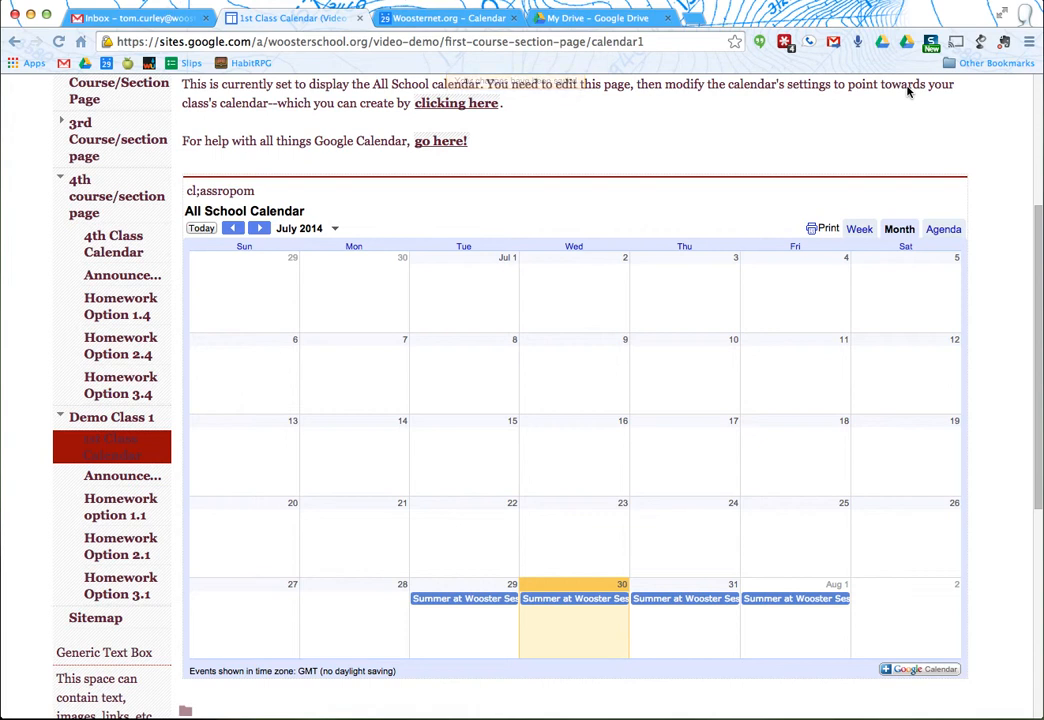
pyautogui.click(259, 229)
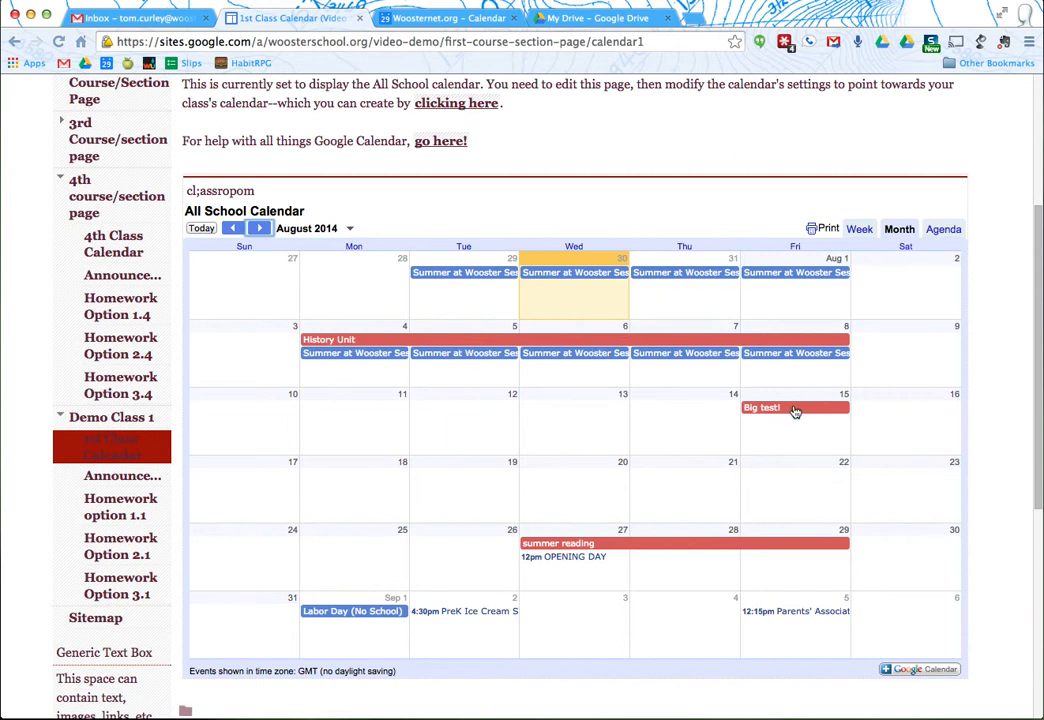
pyautogui.click(580, 548)
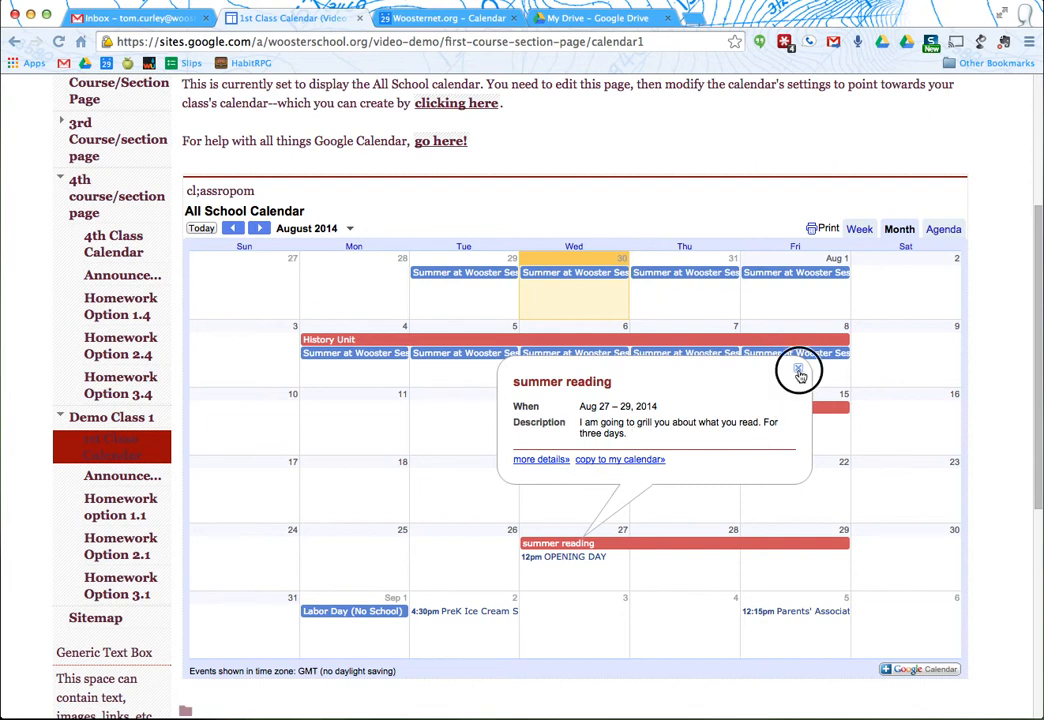
pyautogui.click(798, 372)
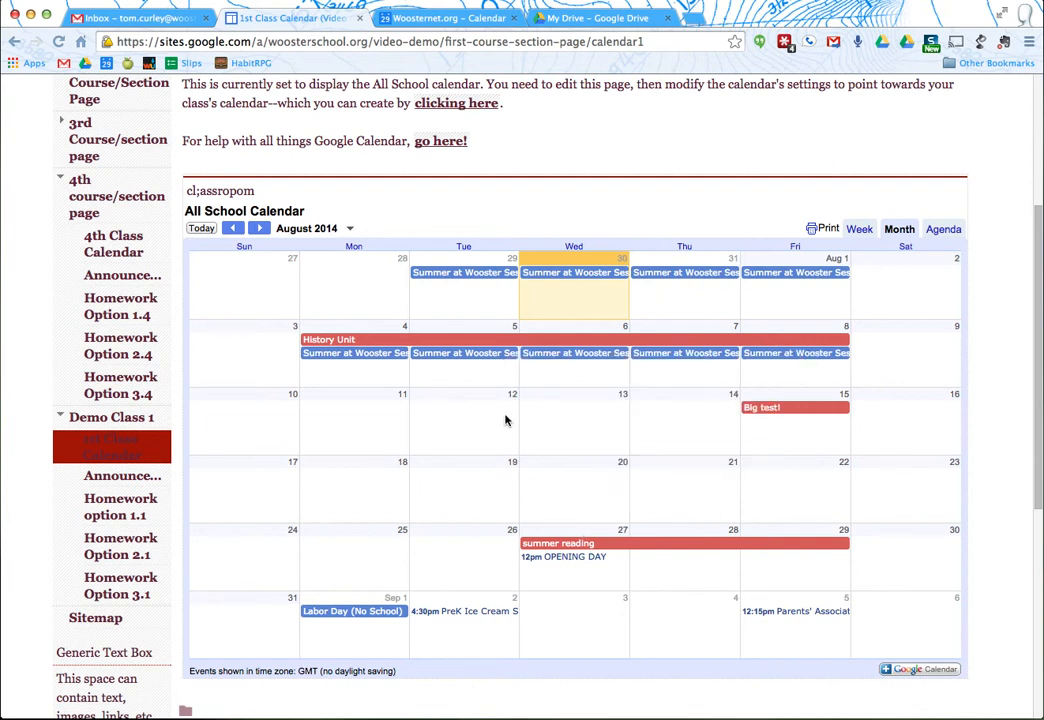
# Open the Announcements1 page of Demo Class 1 and start a new post titled "1st Post"
pyautogui.scroll(5, 538, 384)
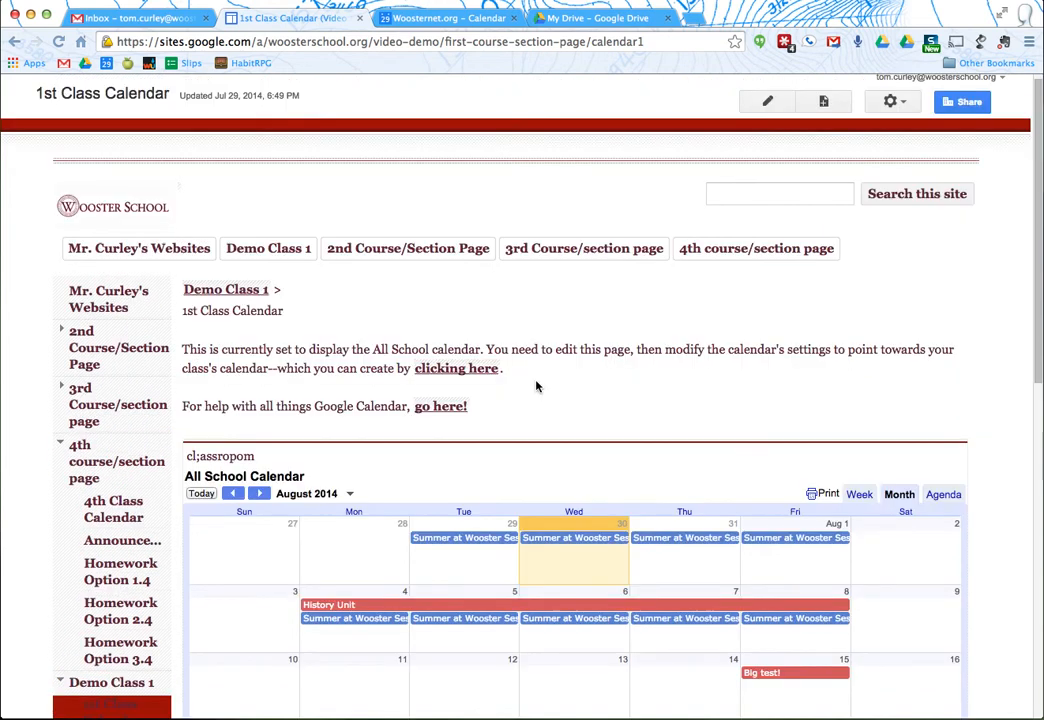
pyautogui.scroll(-2, 614, 398)
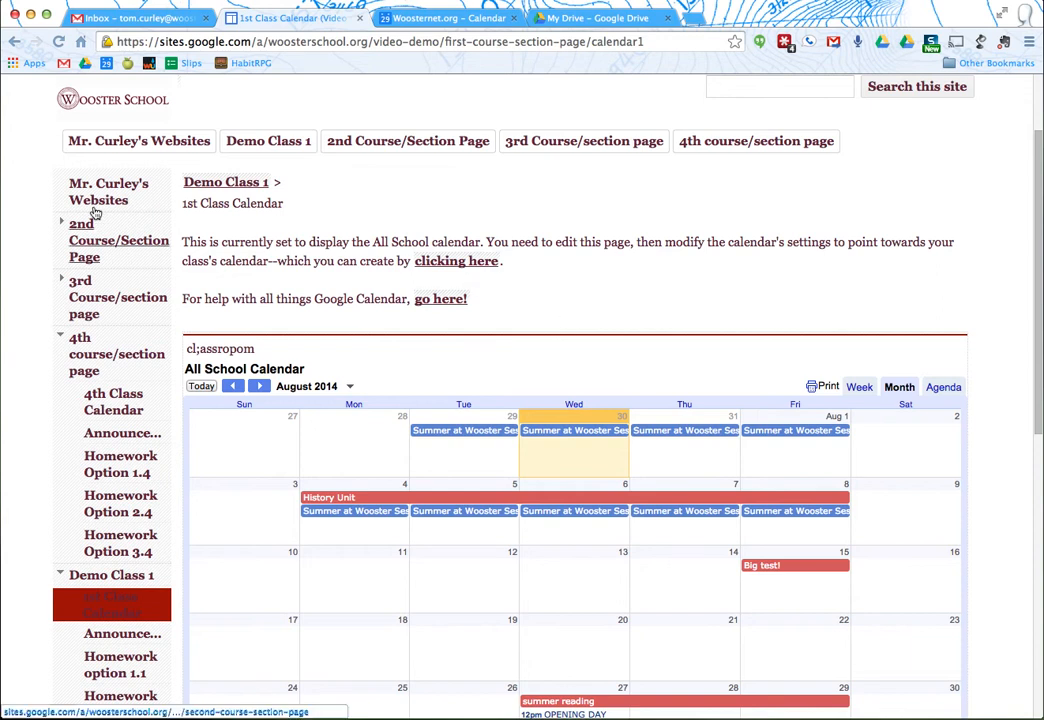
pyautogui.click(251, 188)
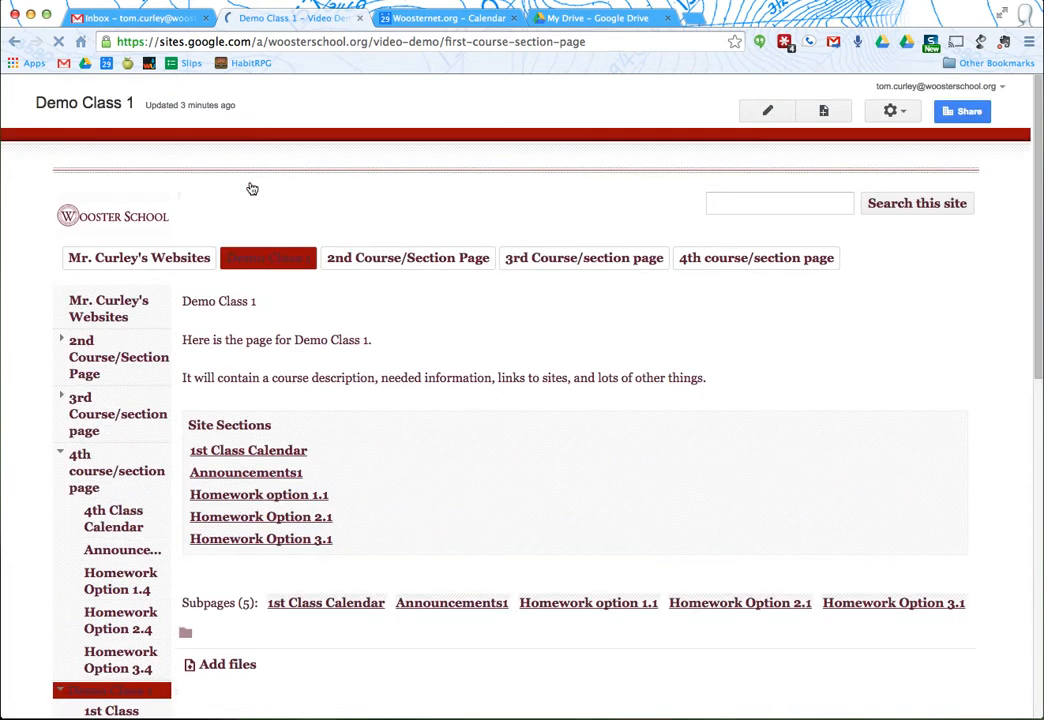
pyautogui.click(279, 474)
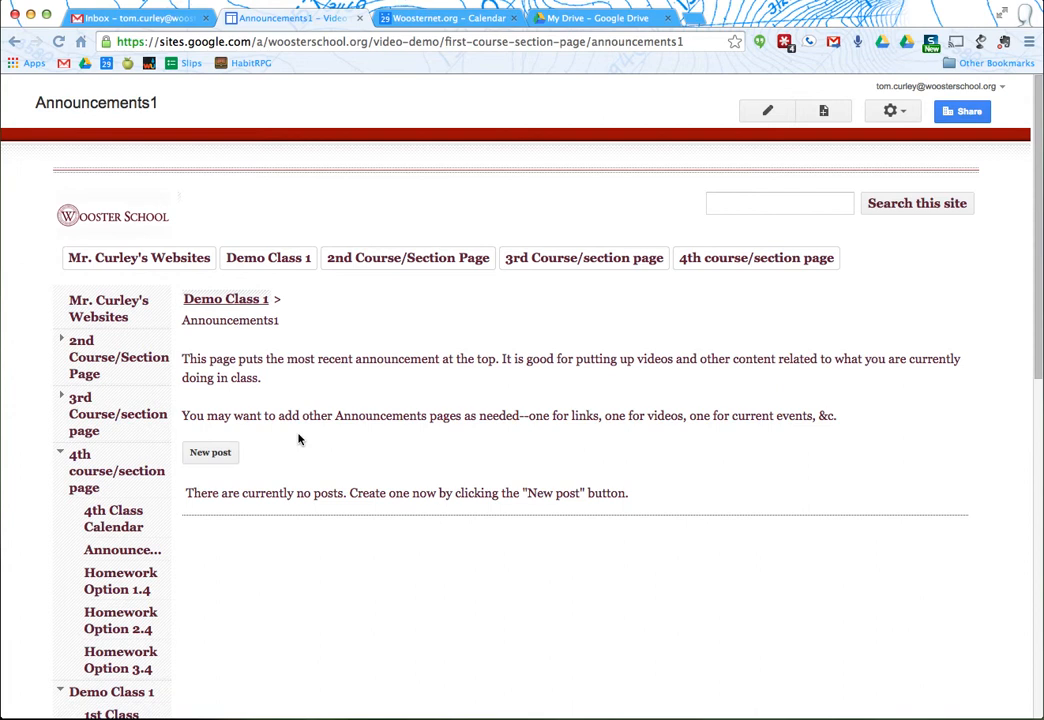
pyautogui.click(211, 453)
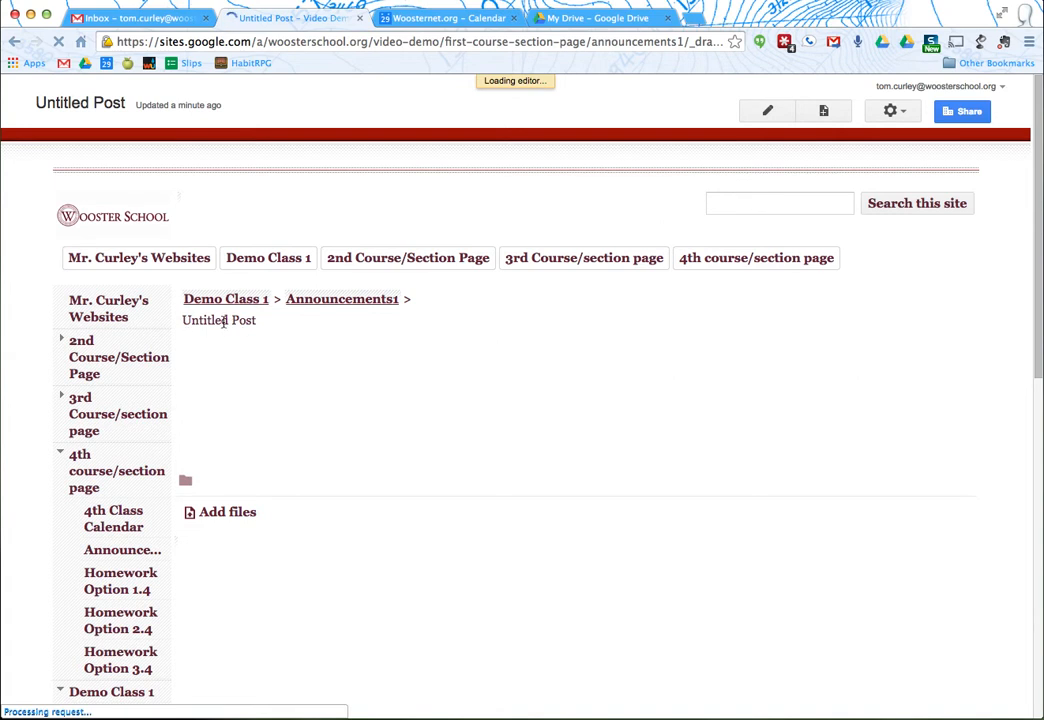
pyautogui.moveTo(273, 342); pyautogui.dragTo(172, 342)
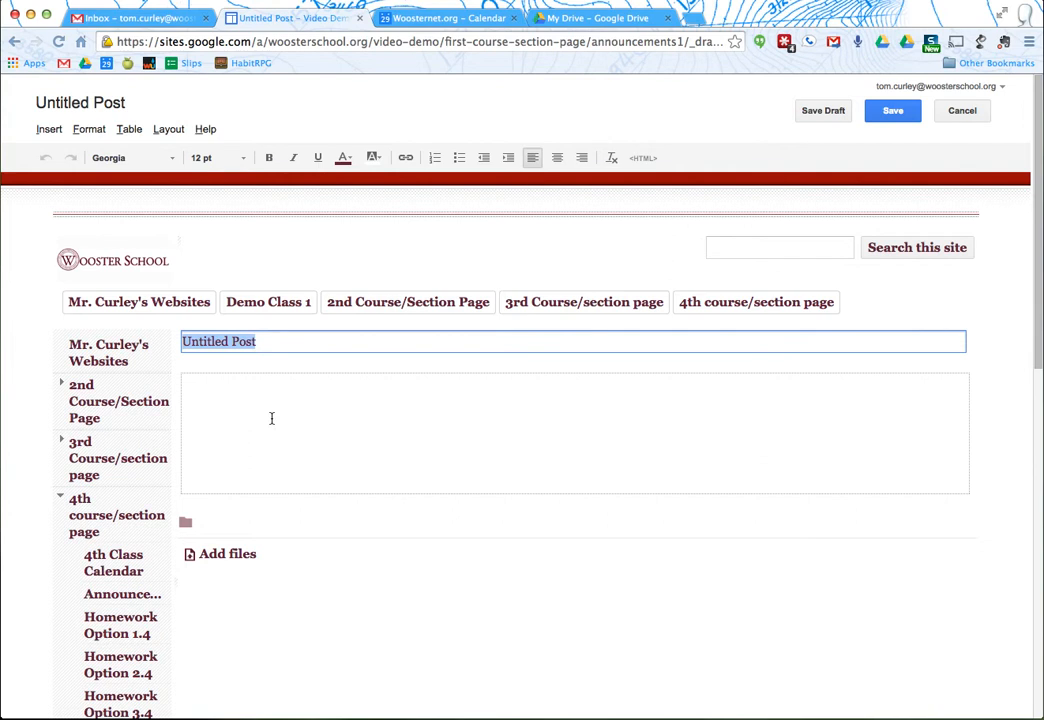
pyautogui.write('1st Post')
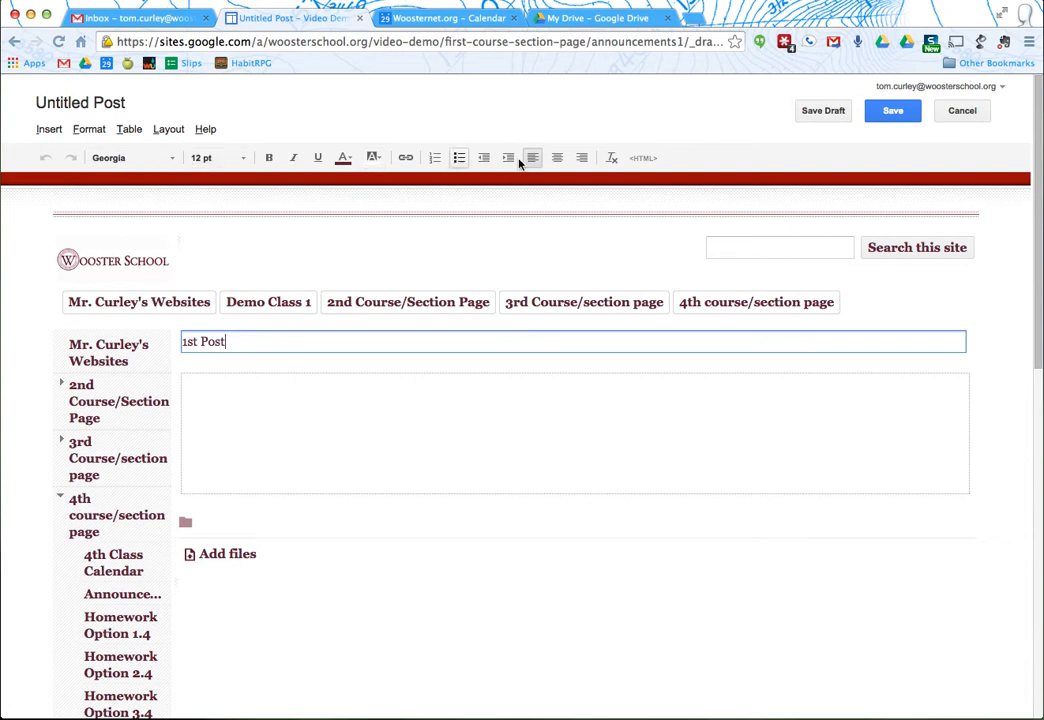
# Start inserting a Google map in the body of the post and look up the school's street address as its location
pyautogui.click(249, 433)
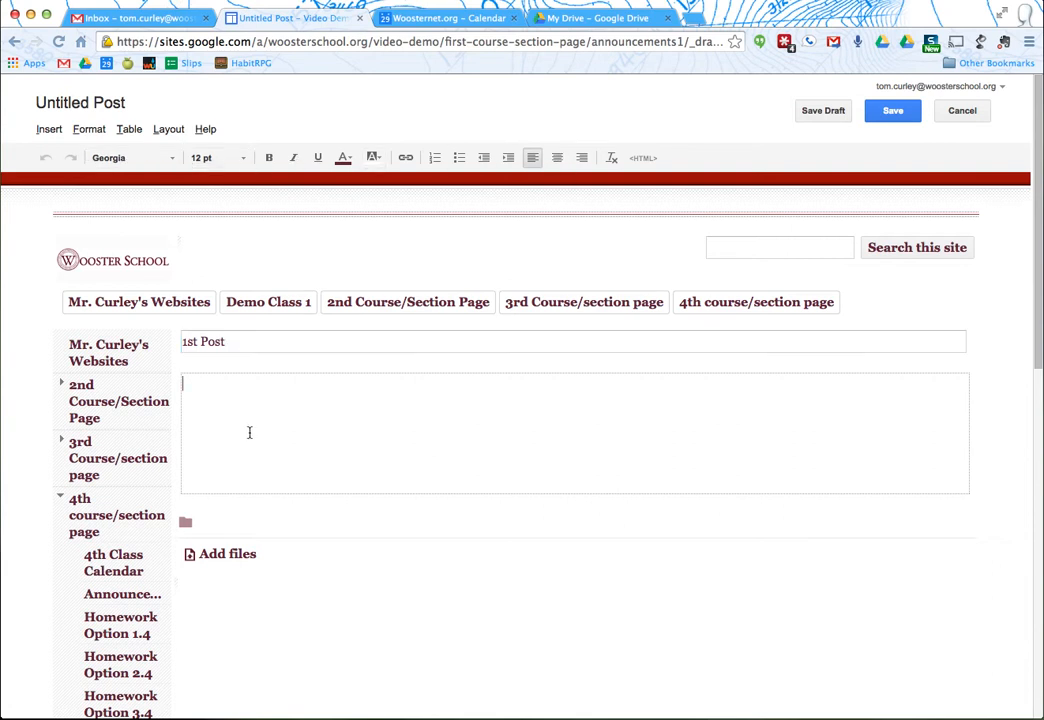
pyautogui.click(49, 133)
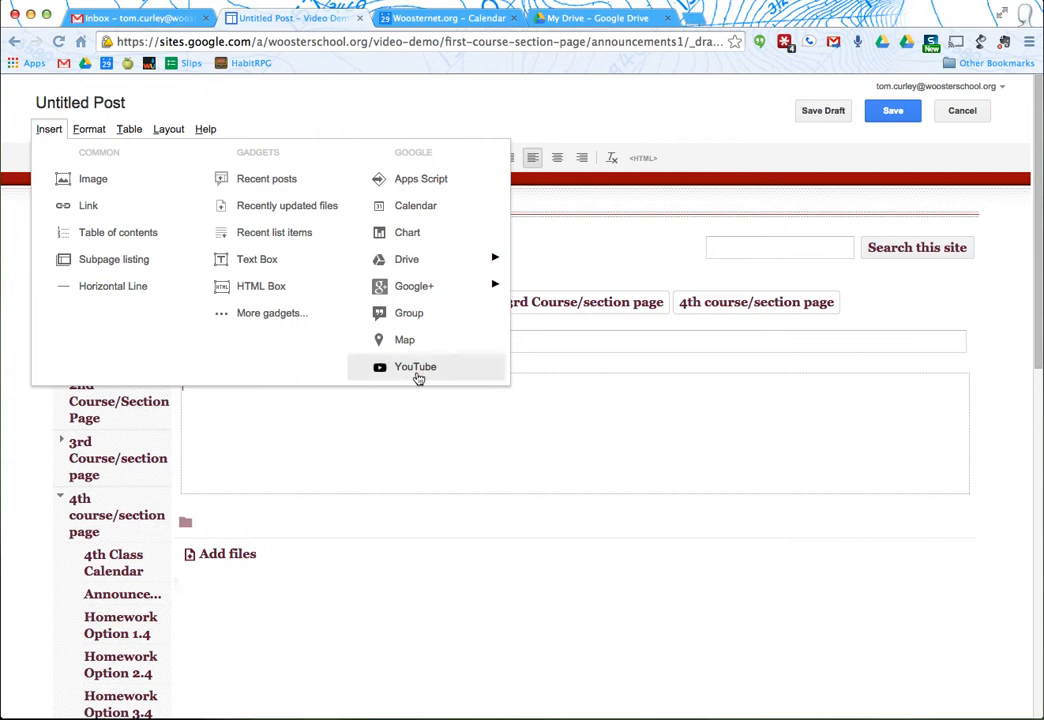
pyautogui.click(406, 342)
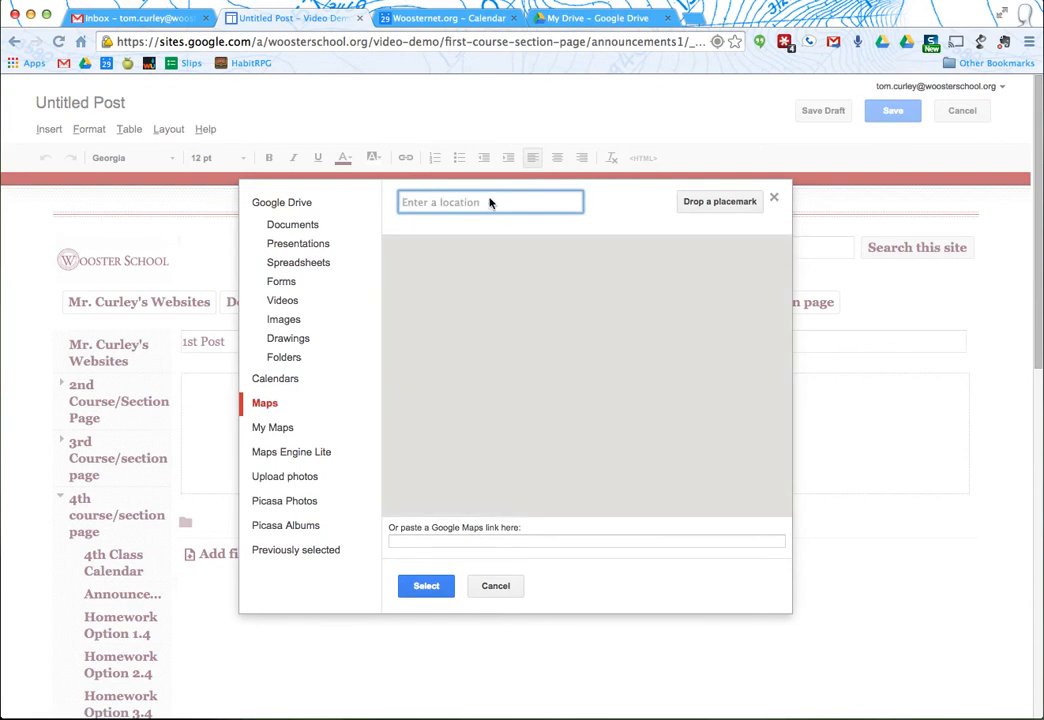
pyautogui.click(489, 201)
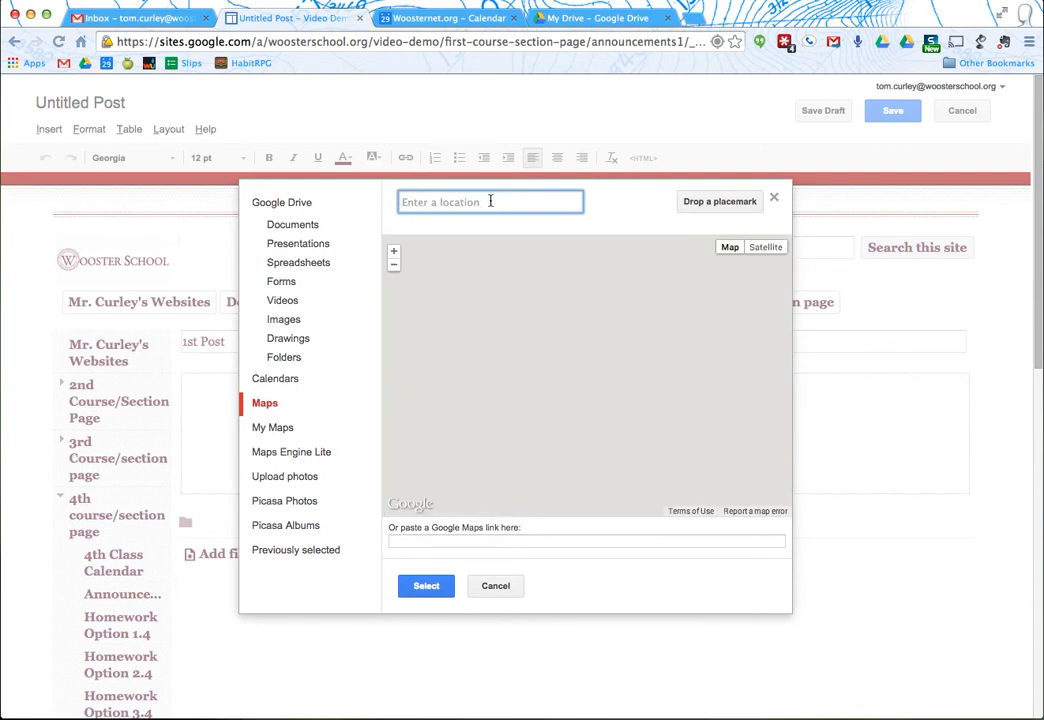
pyautogui.write('91 ')
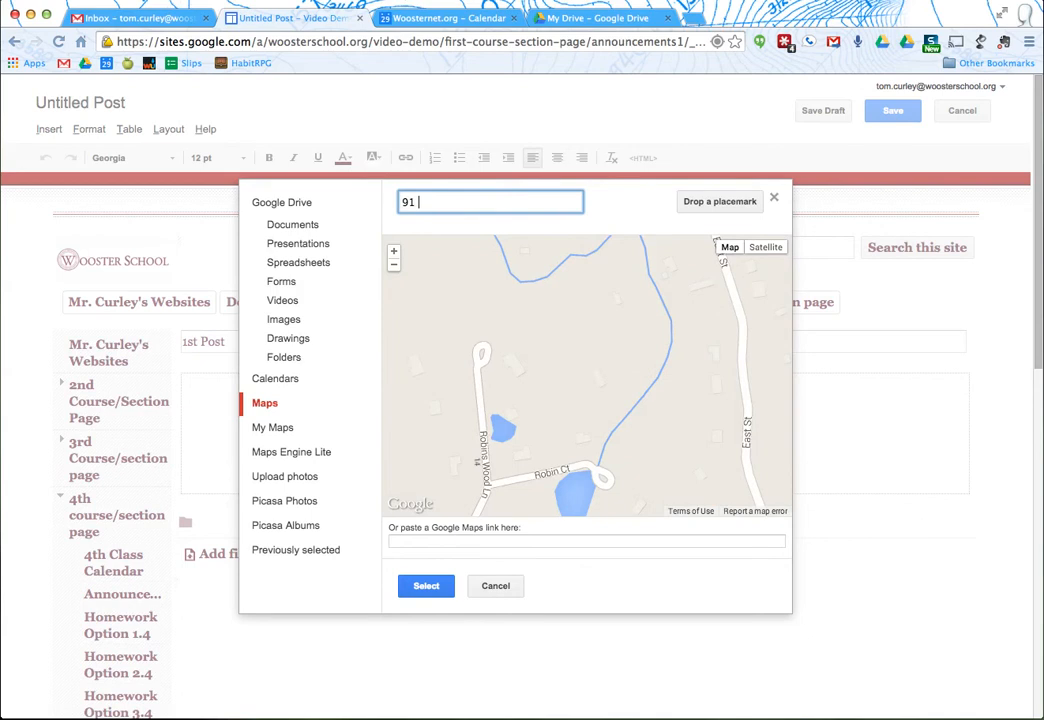
pyautogui.write('mir')
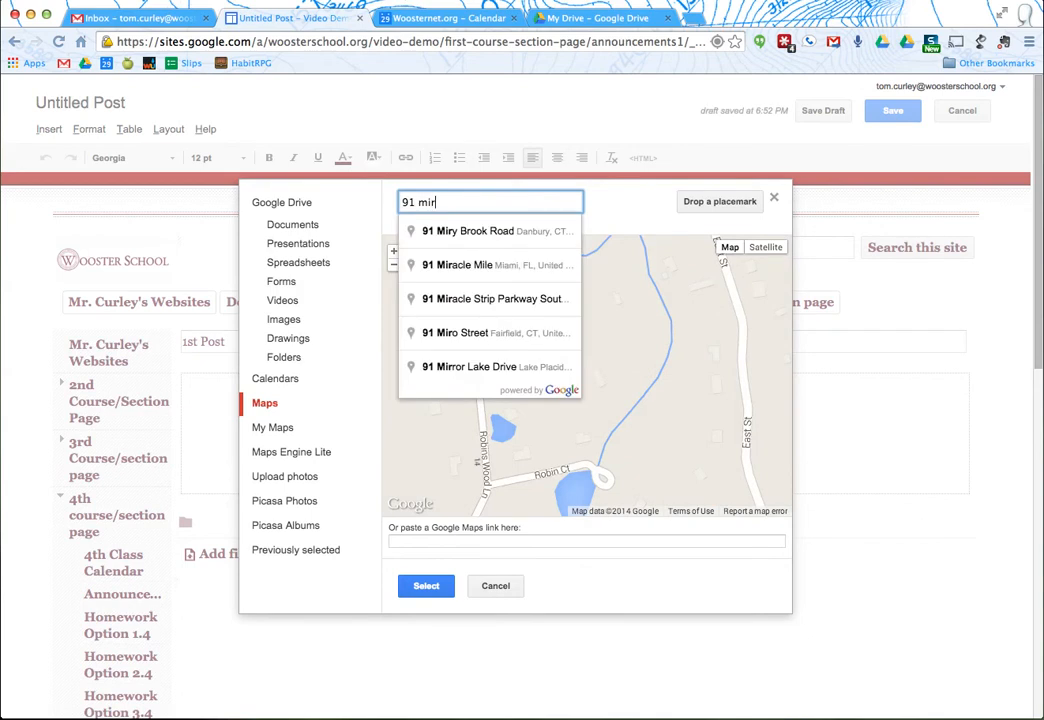
pyautogui.press('Down')
pyautogui.press('Return')
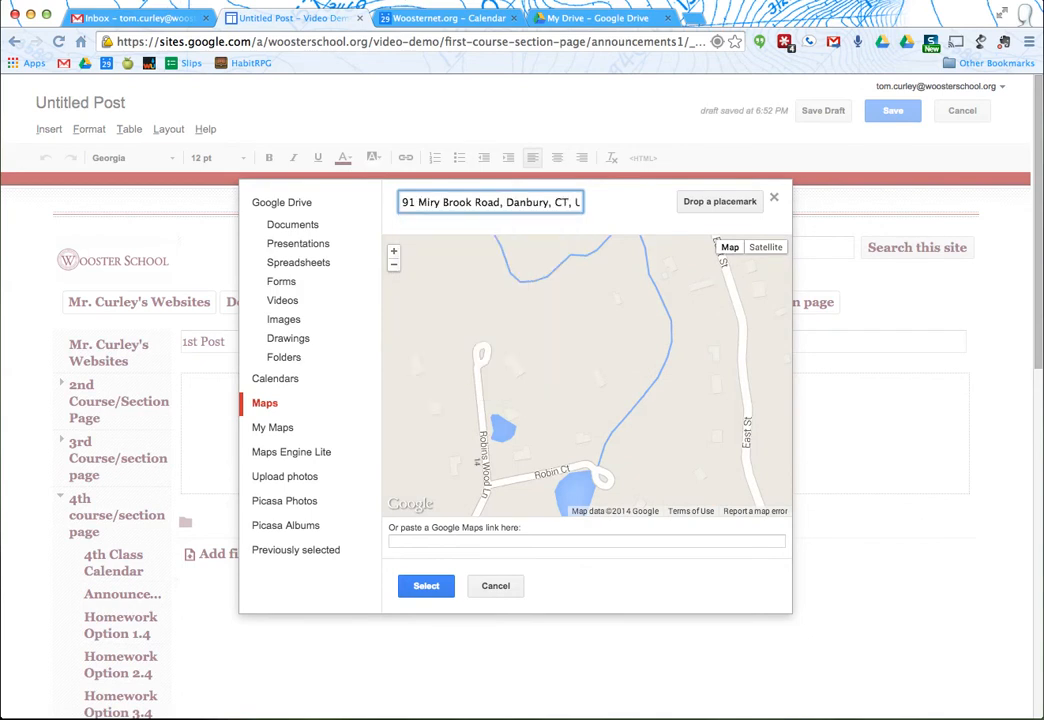
# Zoom the map in around the school and insert it into the post, keeping the border, title and 500-pixel height
pyautogui.click(724, 204)
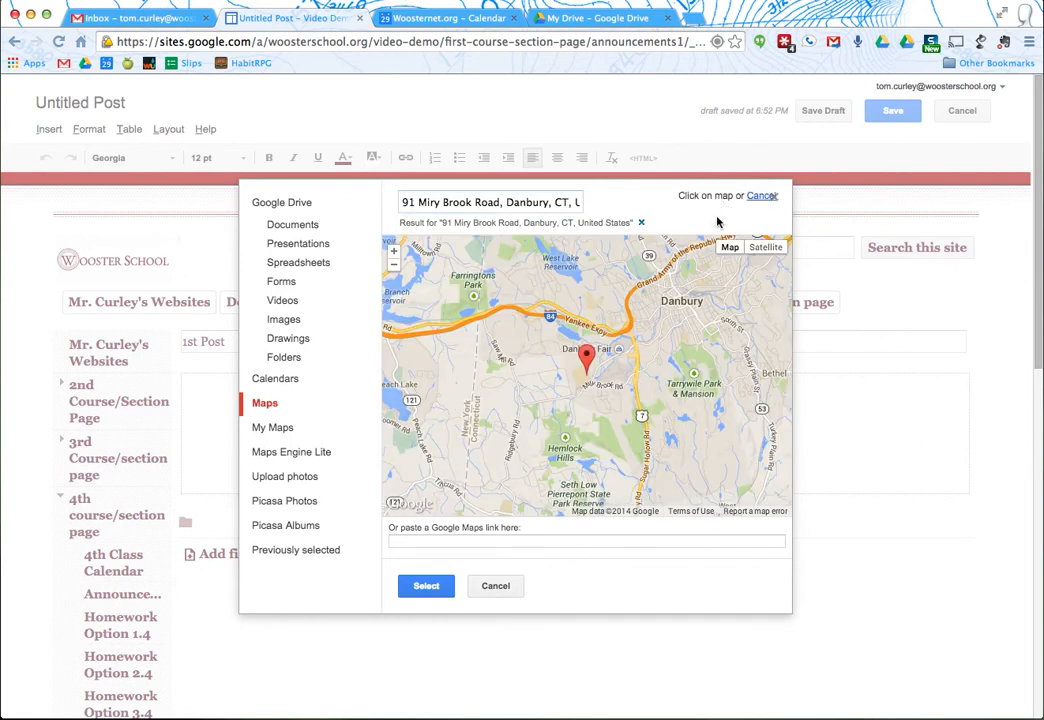
pyautogui.click(394, 254)
pyautogui.click(394, 254)
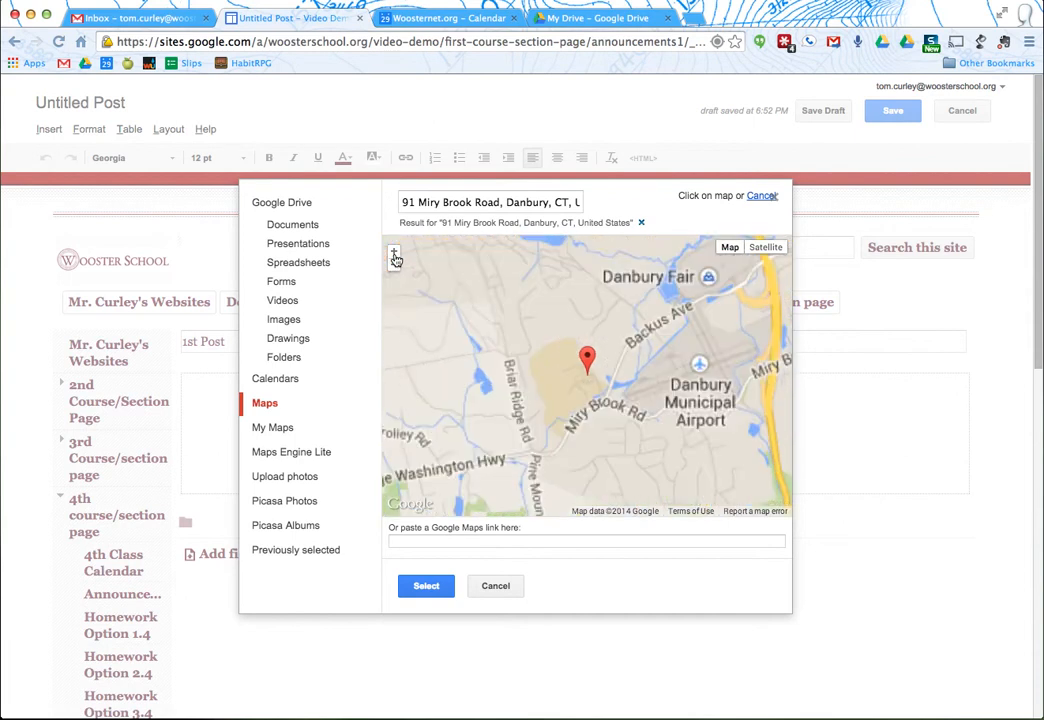
pyautogui.click(394, 254)
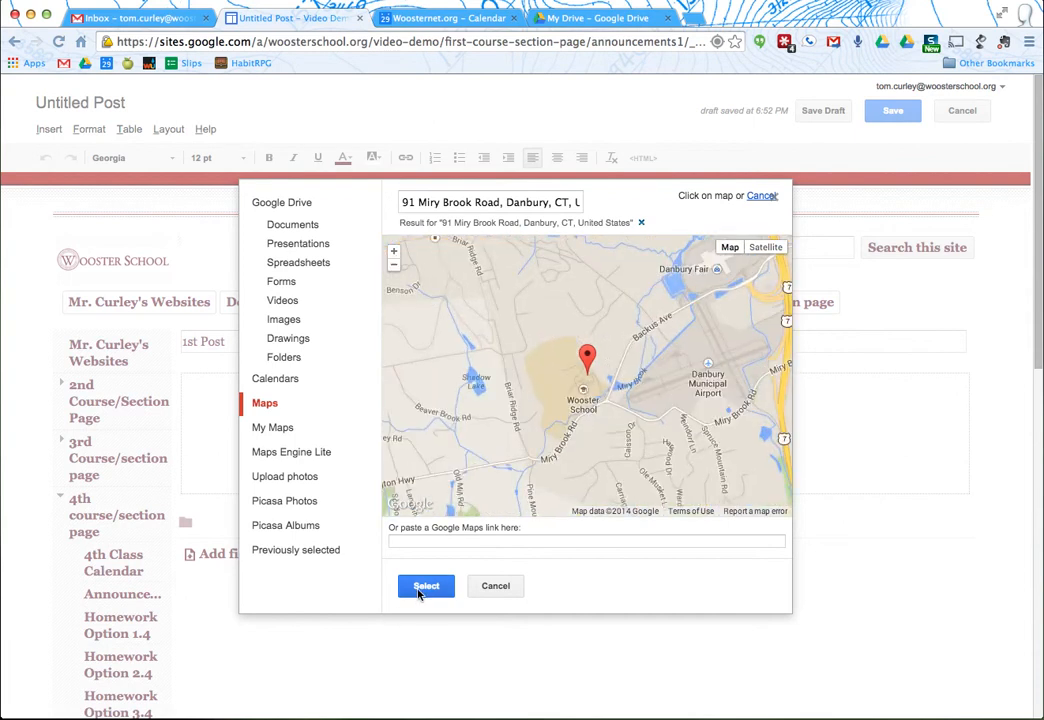
pyautogui.click(424, 587)
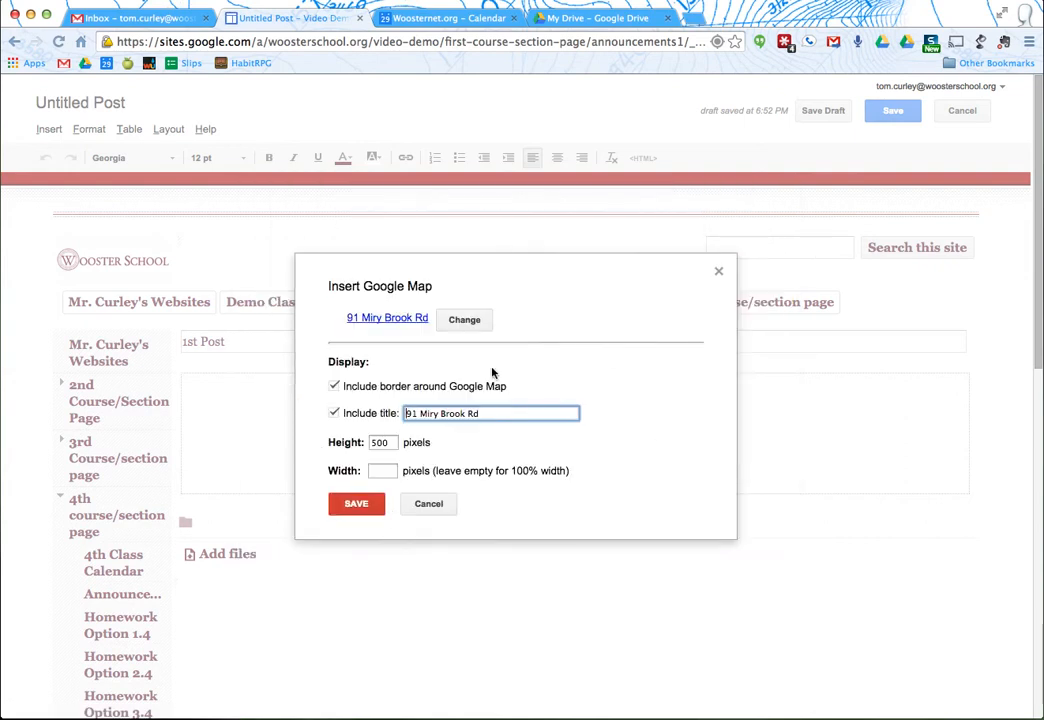
pyautogui.click(356, 503)
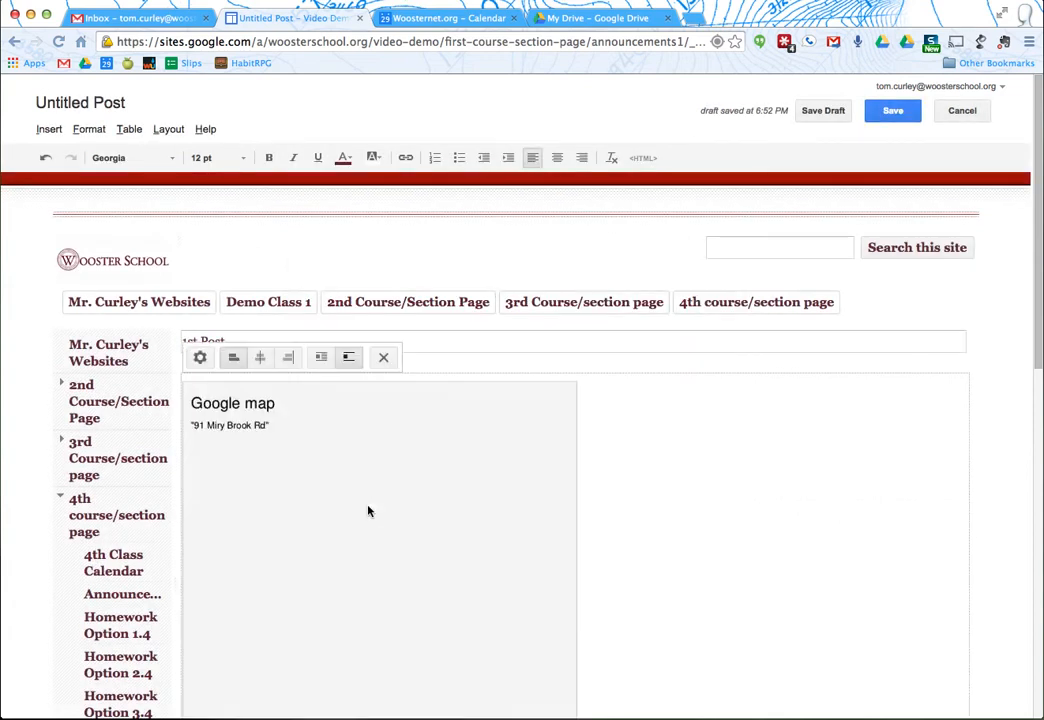
# Save the post, check its embedded map and return to the site's home page
pyautogui.click(893, 112)
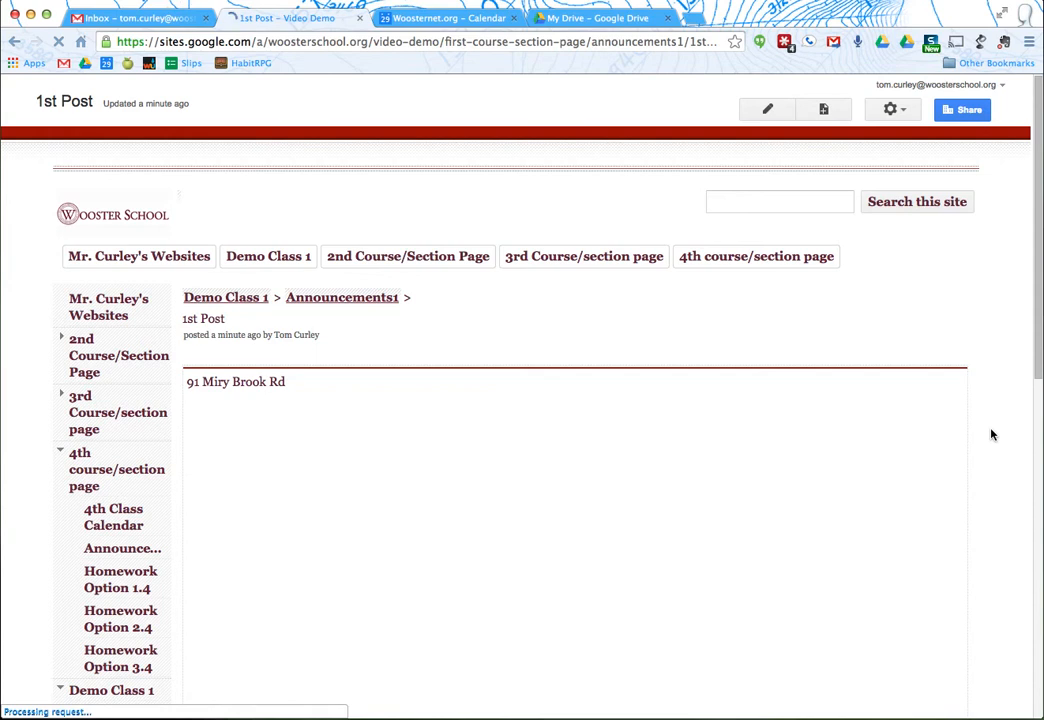
pyautogui.scroll(-2, 1016, 380)
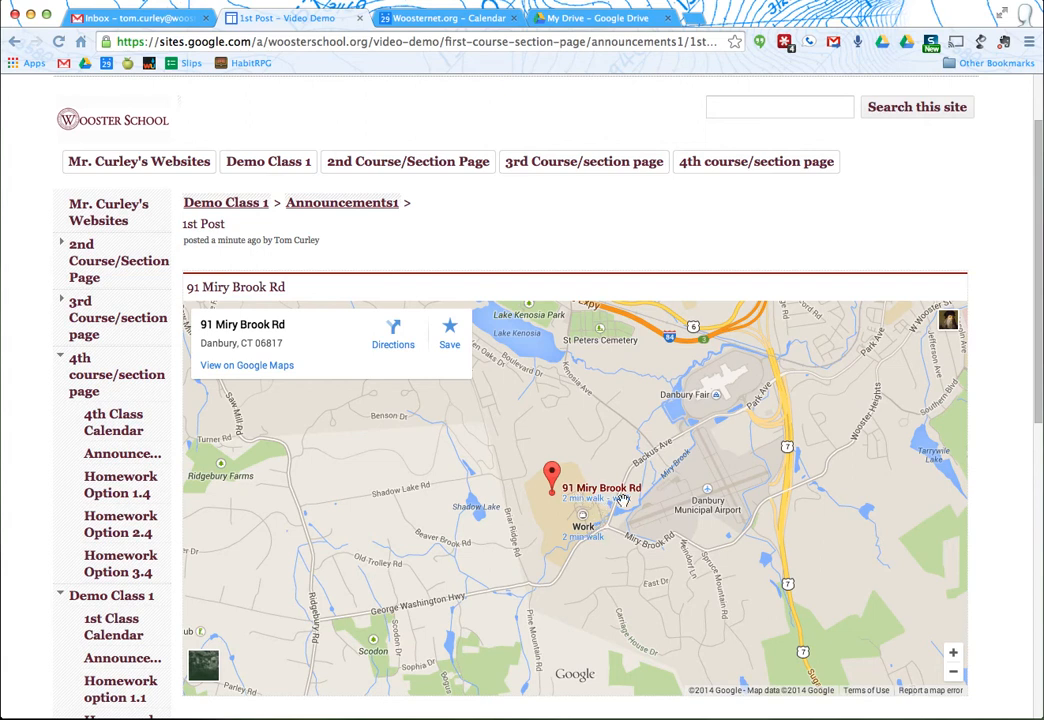
pyautogui.click(137, 168)
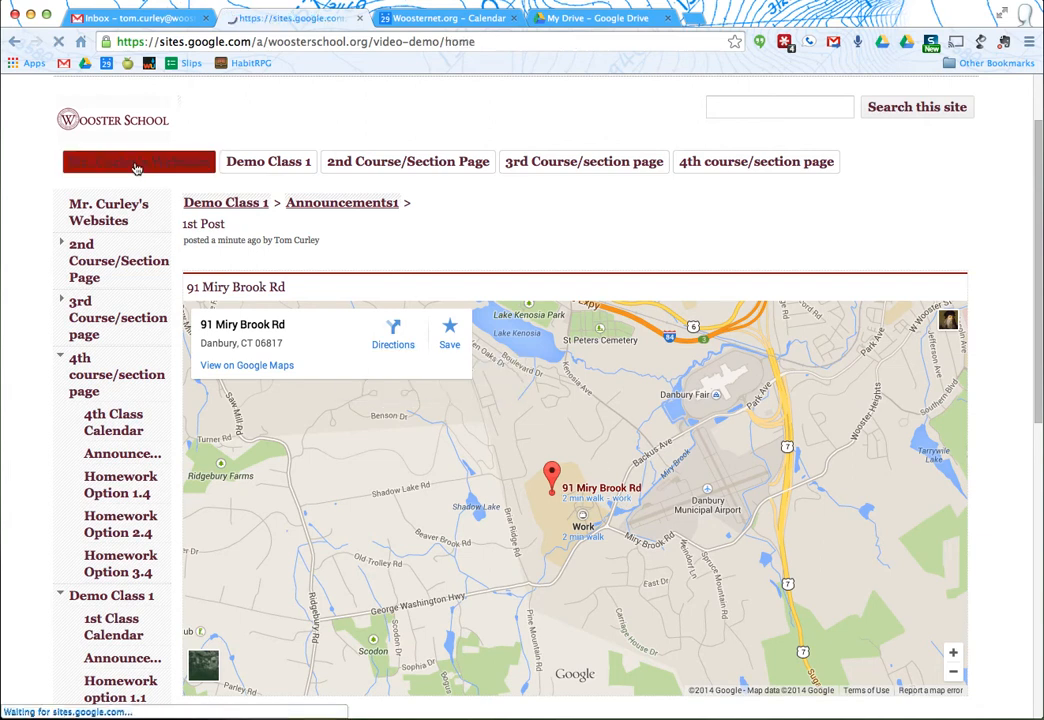